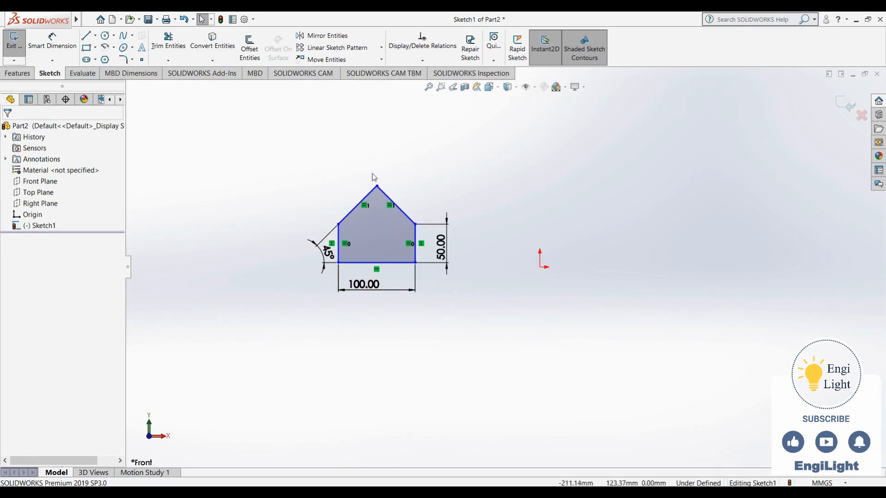
# Step: Move the house-shaped profile freely by its apex, leaving the apex at about X -226 mm, Y 28 mm
pyautogui.moveTo(377, 187)
pyautogui.mouseDown()
pyautogui.moveTo(375, 169)
pyautogui.moveTo(267, 162)
pyautogui.moveTo(240, 194)
pyautogui.mouseUp()
pyautogui.moveTo(241, 246)
pyautogui.mouseDown()
pyautogui.moveTo(256, 274)
pyautogui.moveTo(352, 310)
pyautogui.moveTo(369, 290)
pyautogui.moveTo(329, 293)
pyautogui.moveTo(320, 174)
pyautogui.moveTo(491, 138)
pyautogui.moveTo(449, 128)
pyautogui.moveTo(325, 140)
pyautogui.moveTo(293, 217)
pyautogui.moveTo(299, 275)
pyautogui.mouseUp()
pyautogui.click(509, 348)
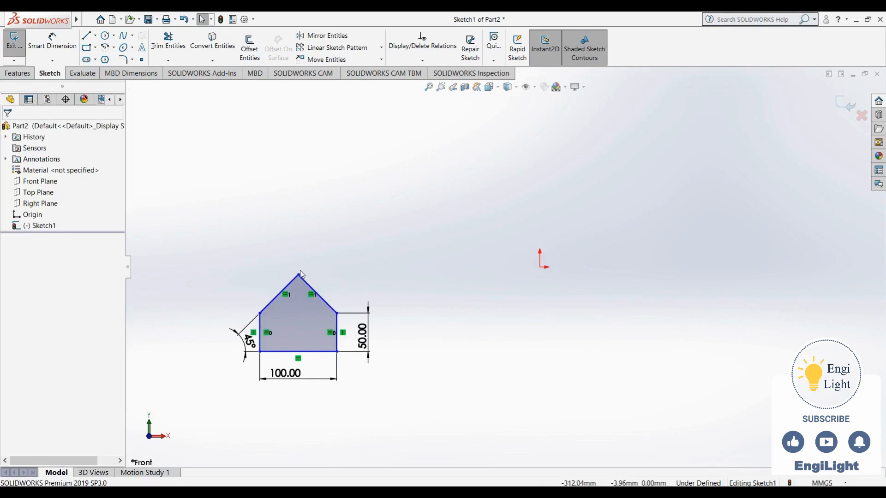
pyautogui.moveTo(300, 274); pyautogui.dragTo(367, 246)
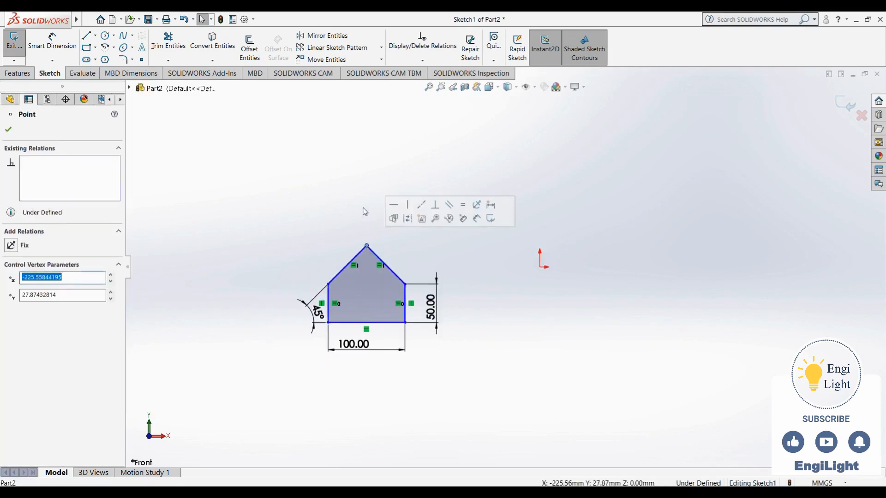
pyautogui.press('Escape')
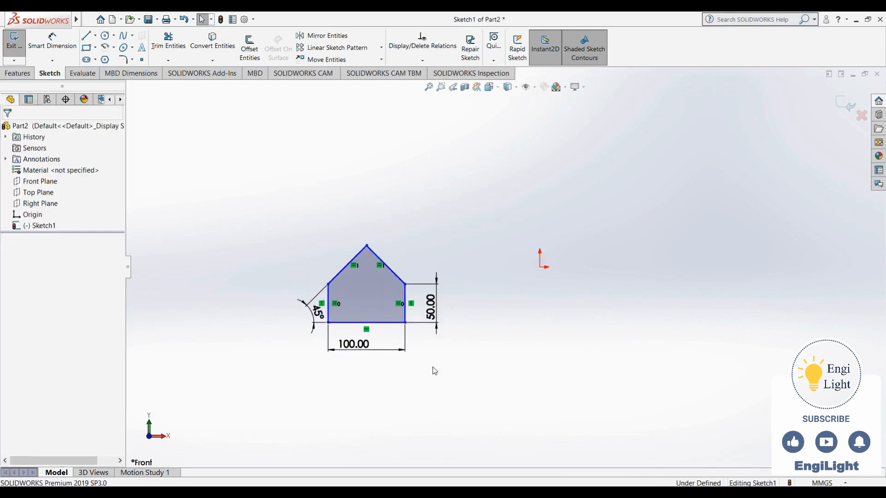
# Step: Dimension the horizontal distance between the profile's apex and the origin as 225 mm
pyautogui.click(51, 40)
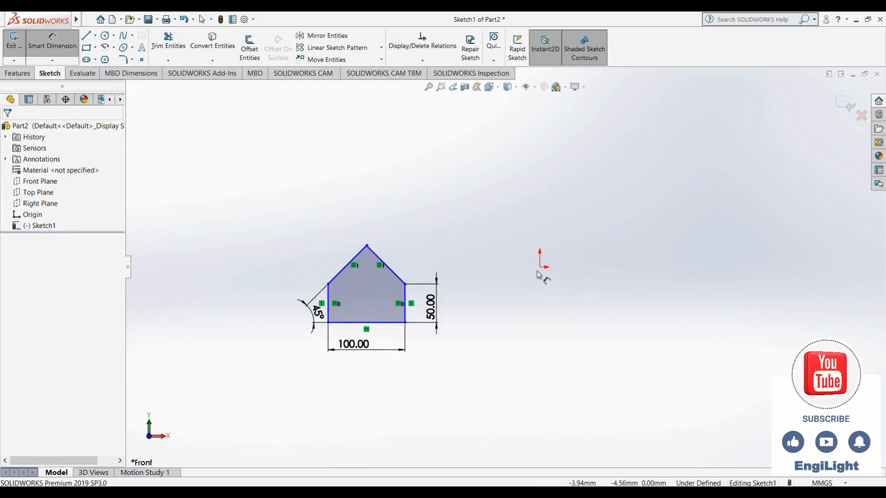
pyautogui.click(368, 246)
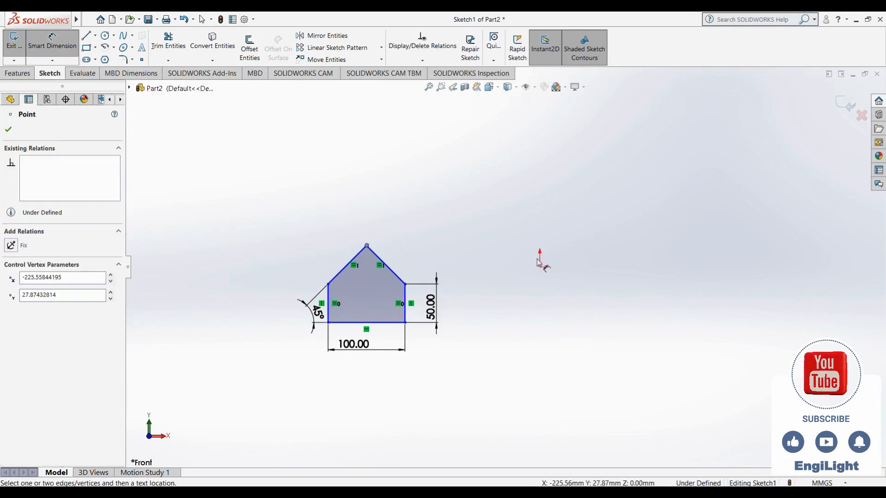
pyautogui.click(541, 266)
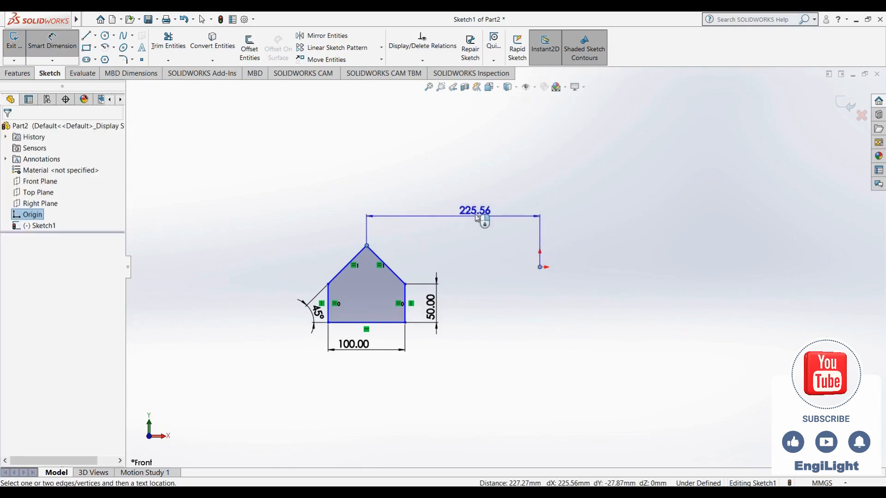
pyautogui.click(476, 195)
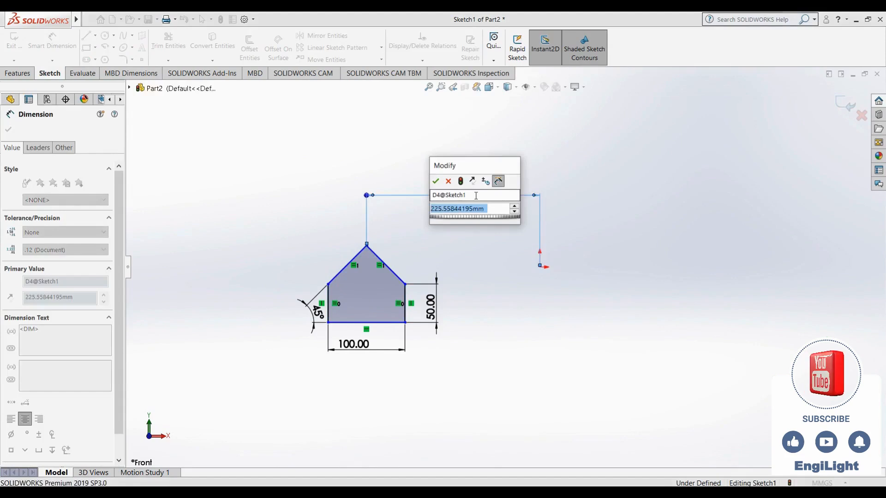
pyautogui.write('225')
pyautogui.press('Return')
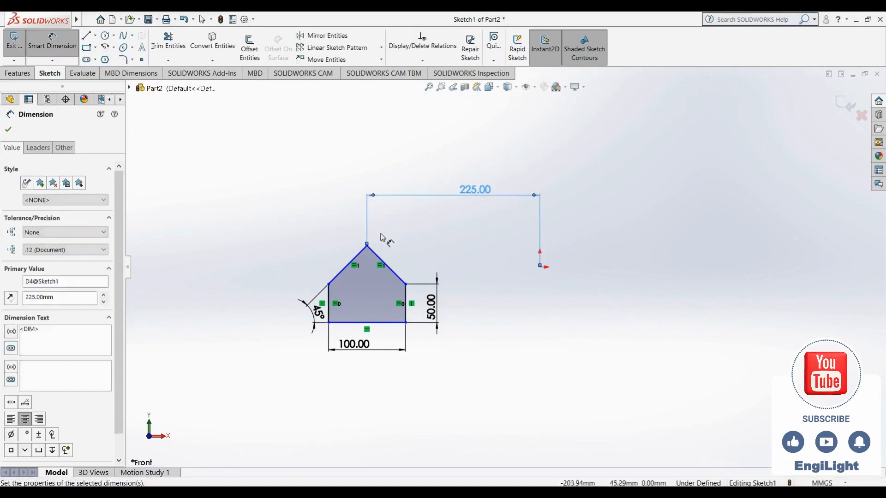
# Step: Dimension the vertical distance between the profile's apex and the origin as 30 mm
pyautogui.click(367, 244)
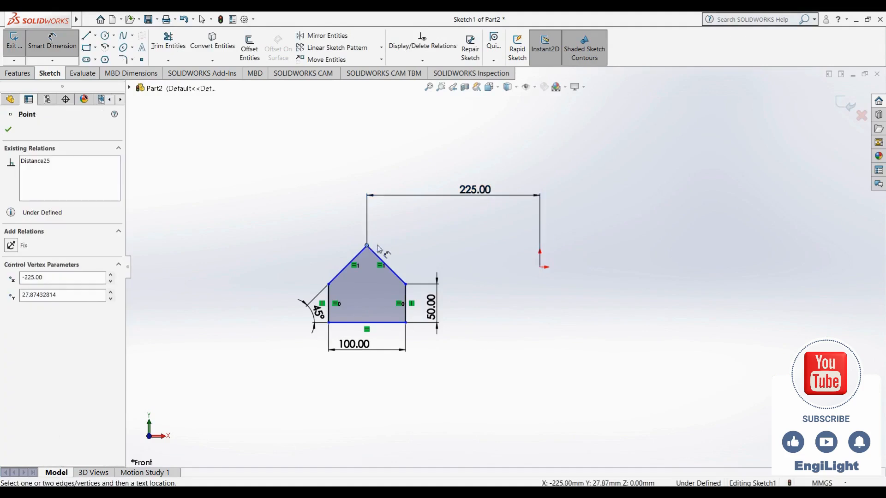
pyautogui.click(539, 267)
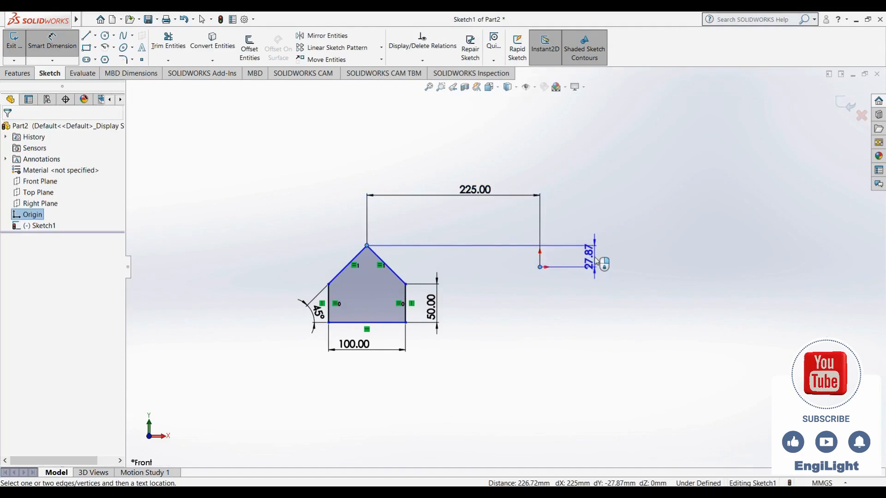
pyautogui.click(595, 263)
pyautogui.write('30')
pyautogui.press('Return')
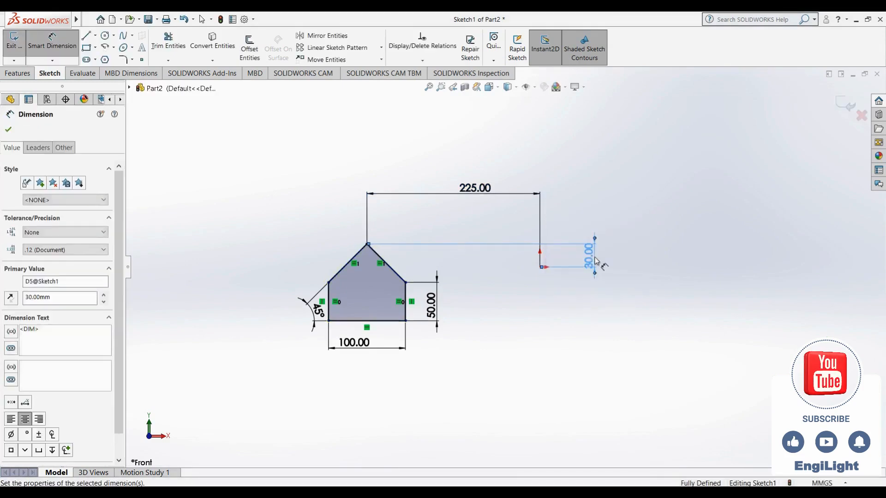
pyautogui.press('Escape')
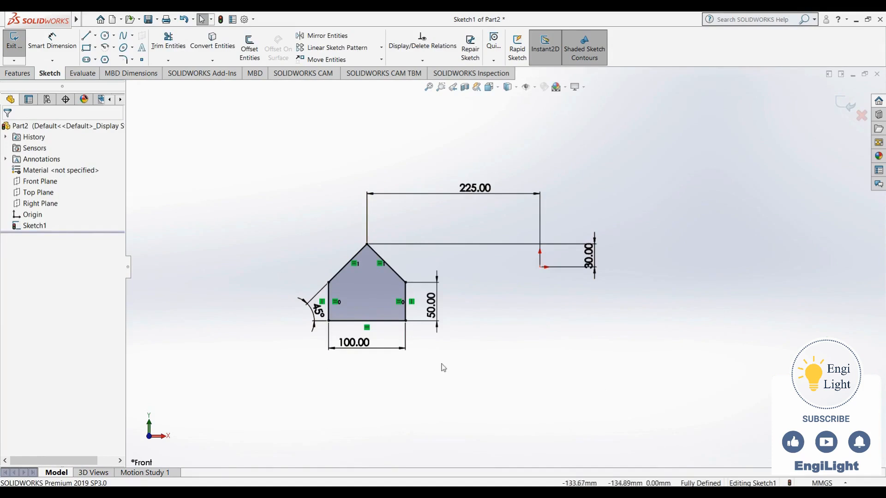
# Step: Delete the horizontal and vertical dimensions that locate the apex from the origin
pyautogui.moveTo(649, 146); pyautogui.dragTo(447, 316)
pyautogui.press('Delete')
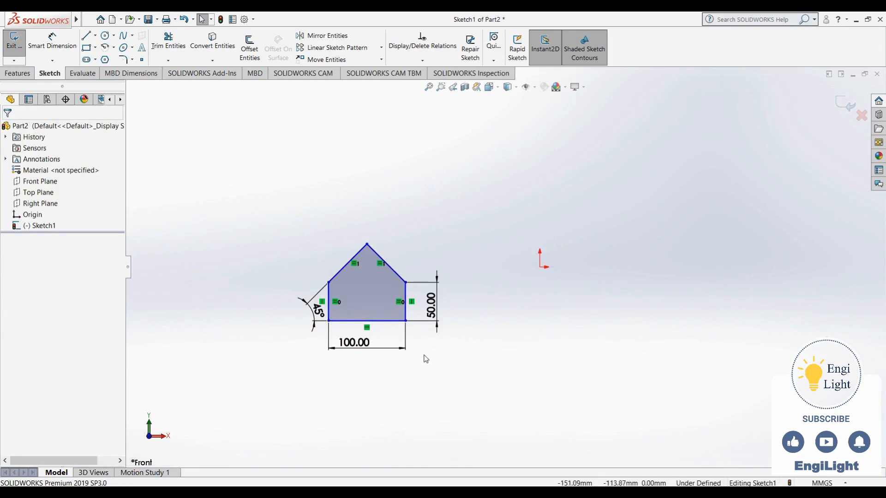
# Step: Try a coincident relation between the profile's lower-right corner and the origin, and undo it
pyautogui.click(406, 321)
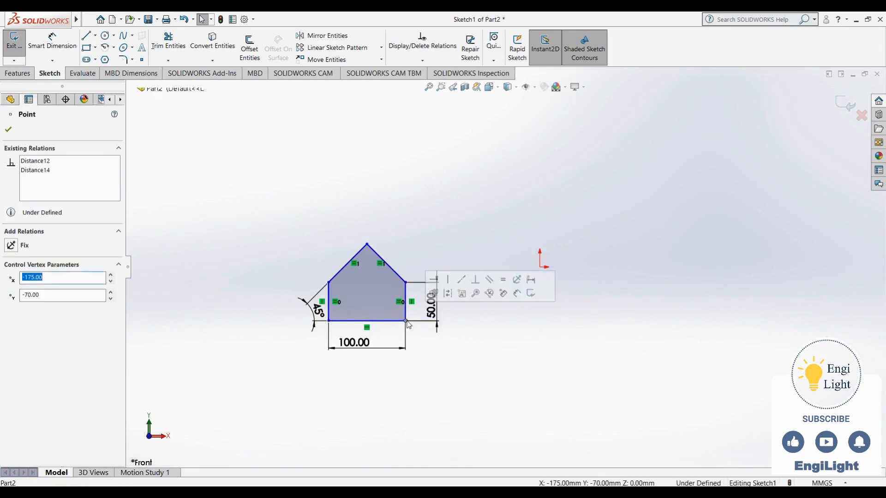
pyautogui.keyDown('ctrl'); pyautogui.click(542, 269); pyautogui.keyUp('ctrl')
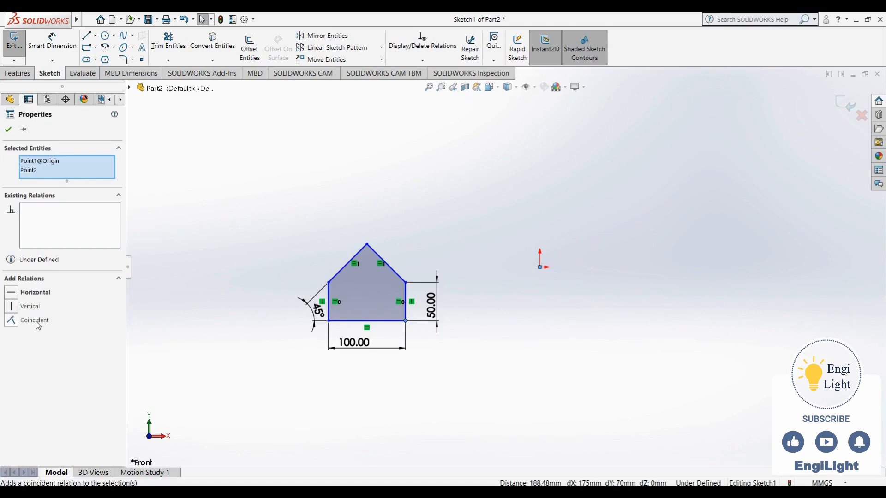
pyautogui.click(38, 323)
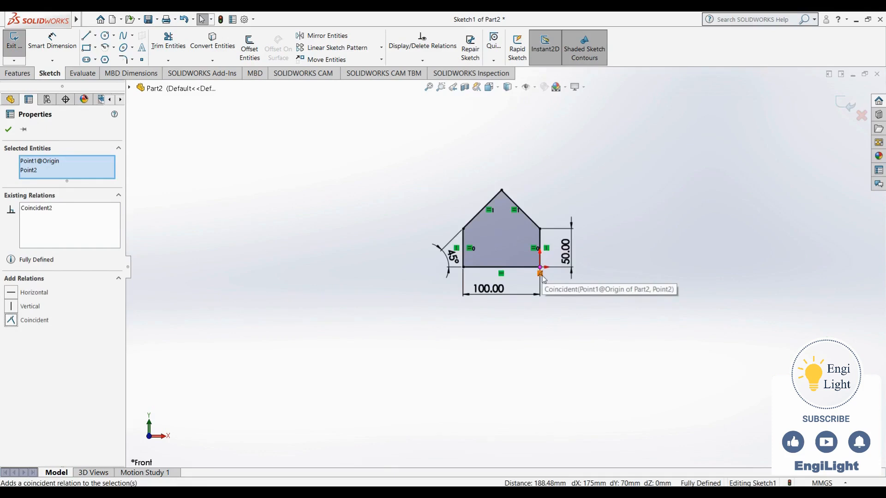
pyautogui.hotkey('ctrl', 'z')
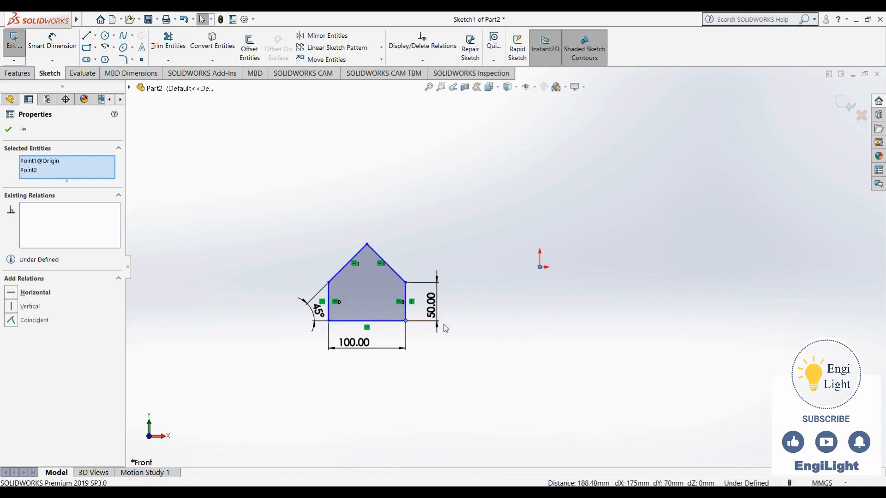
pyautogui.click(489, 354)
# Step: Check in the reference image 01.jpg in Photos how the profile is located from the origin, and return to SOLIDWORKS
pyautogui.click(527, 493)
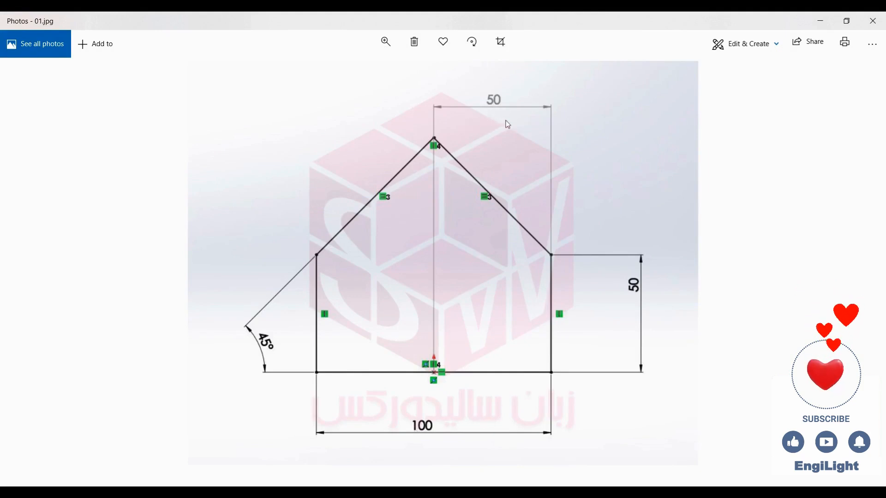
pyautogui.hotkey('alt', 'Tab')
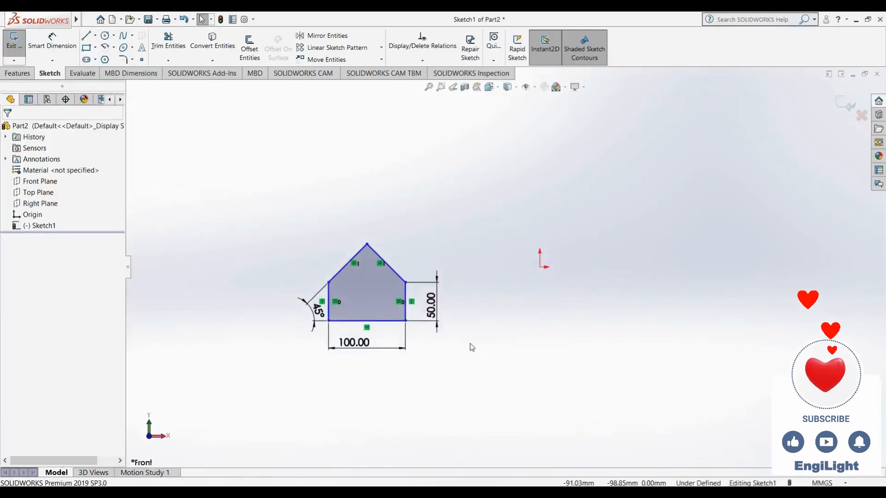
# Step: Move the profile freely by its lower-right corner, placing that corner at about X -171 mm, Y 28 mm
pyautogui.moveTo(405, 320); pyautogui.dragTo(409, 245)
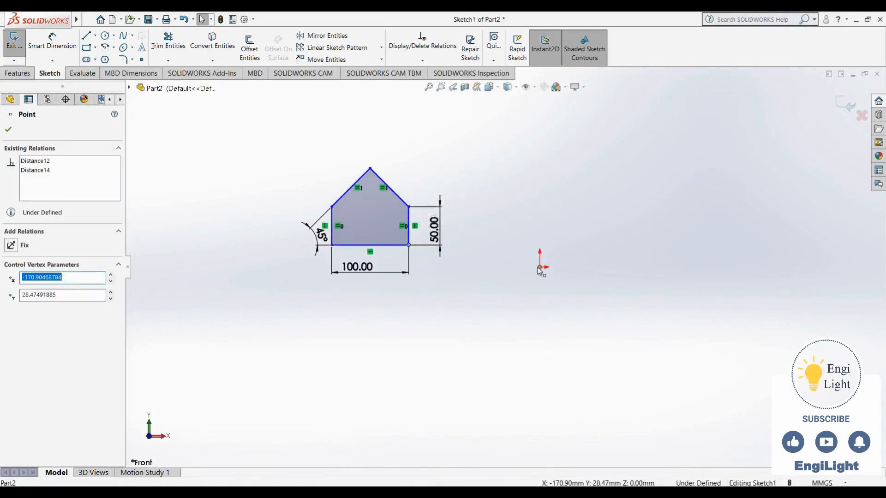
pyautogui.click(540, 269)
pyautogui.click(497, 274)
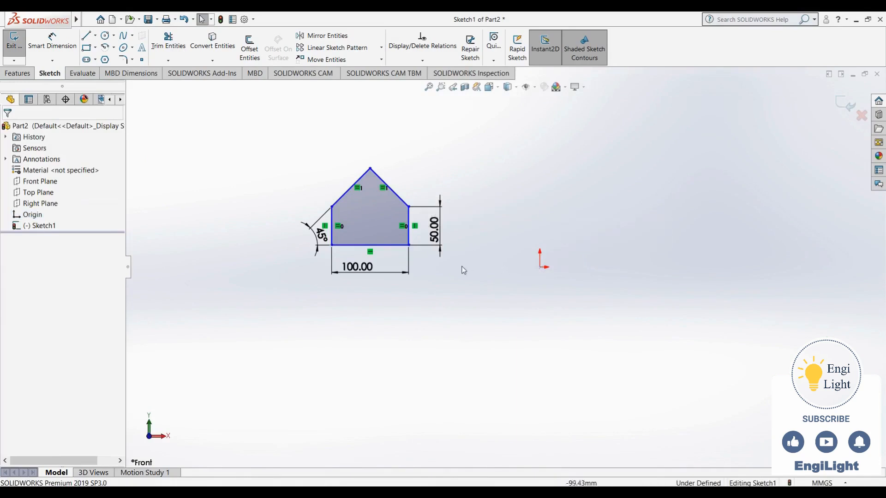
# Step: Add a horizontal relation between the profile's lower-right corner and the origin
pyautogui.click(408, 246)
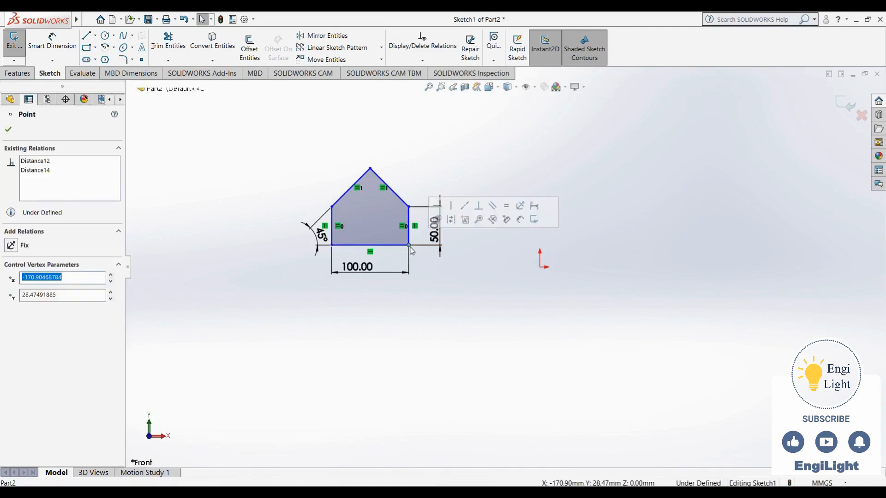
pyautogui.keyDown('ctrl'); pyautogui.click(542, 269); pyautogui.keyUp('ctrl')
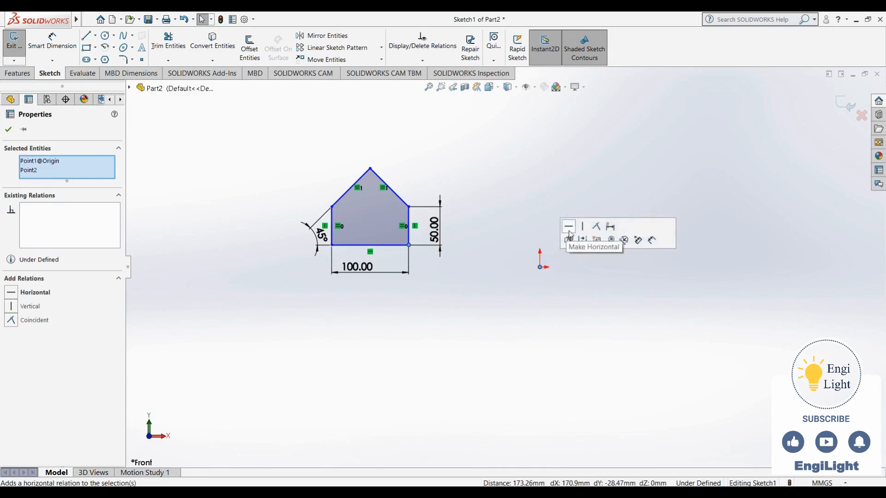
pyautogui.click(570, 235)
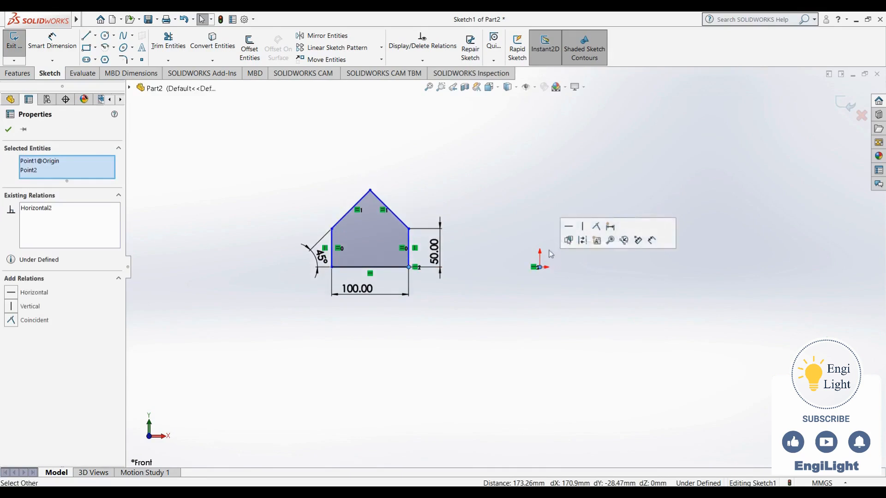
pyautogui.click(412, 278)
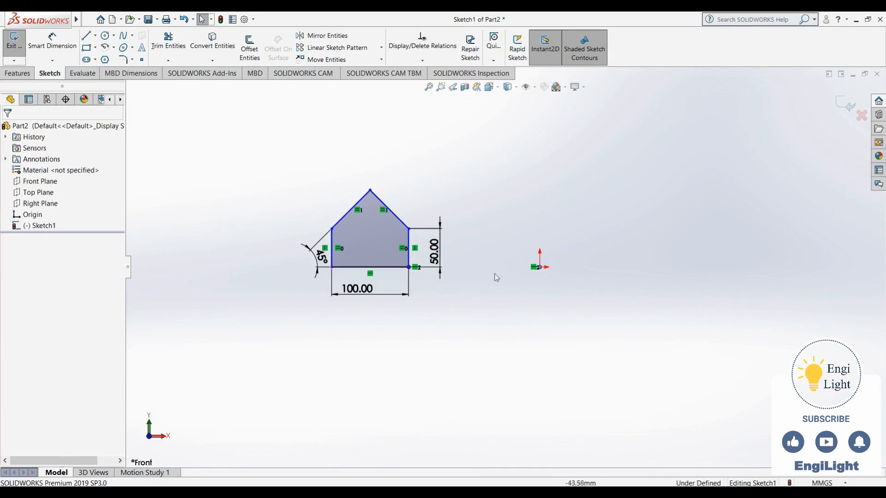
# Step: Slide the profile horizontally across the origin until its lower-right corner is about 42 mm to the right of it
pyautogui.moveTo(407, 267)
pyautogui.mouseDown()
pyautogui.moveTo(410, 210)
pyautogui.moveTo(409, 301)
pyautogui.moveTo(413, 174)
pyautogui.moveTo(419, 336)
pyautogui.moveTo(286, 317)
pyautogui.moveTo(483, 309)
pyautogui.moveTo(406, 307)
pyautogui.moveTo(453, 302)
pyautogui.moveTo(585, 311)
pyautogui.moveTo(572, 305)
pyautogui.mouseUp()
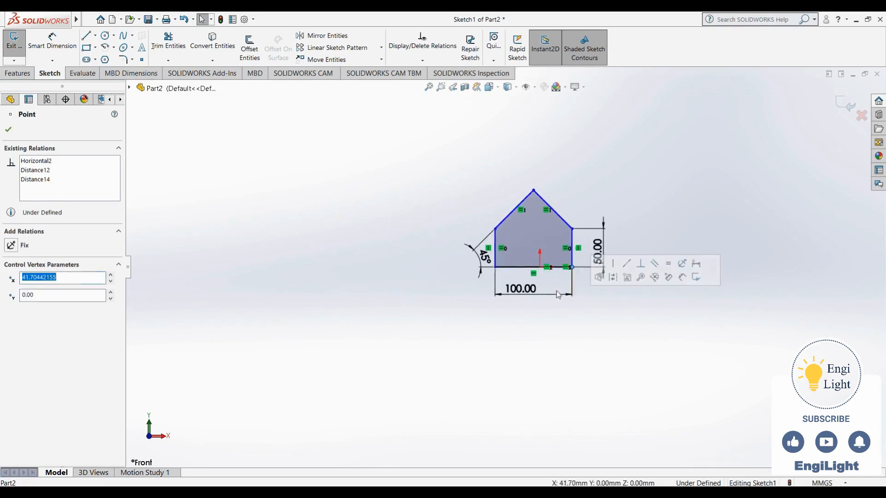
pyautogui.click(551, 321)
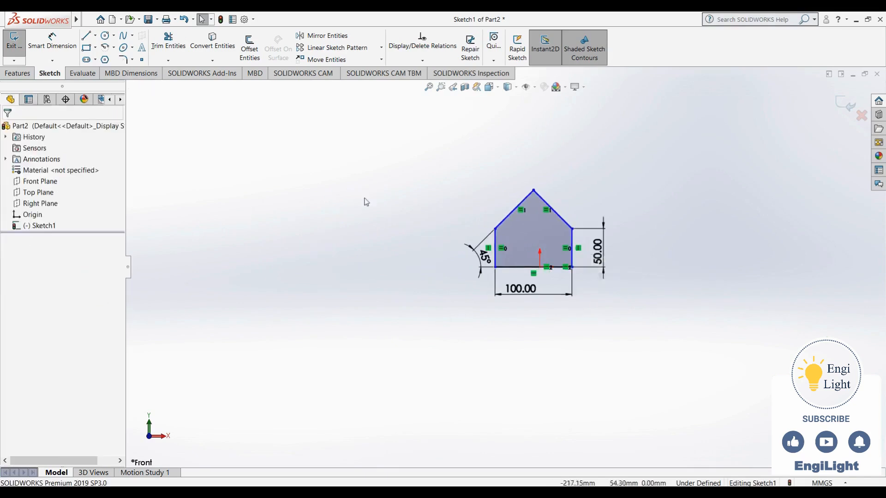
# Step: Dimension the horizontal distance from the profile's right vertical edge to the origin as 50 mm
pyautogui.click(65, 51)
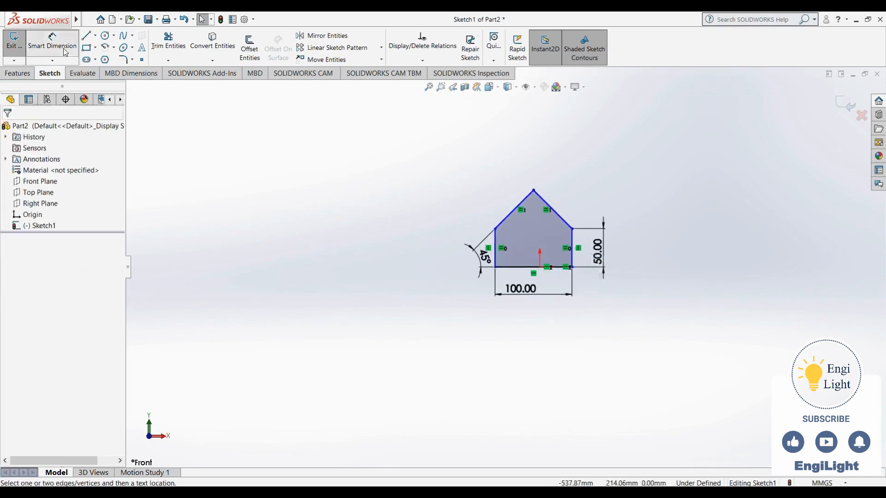
pyautogui.click(572, 240)
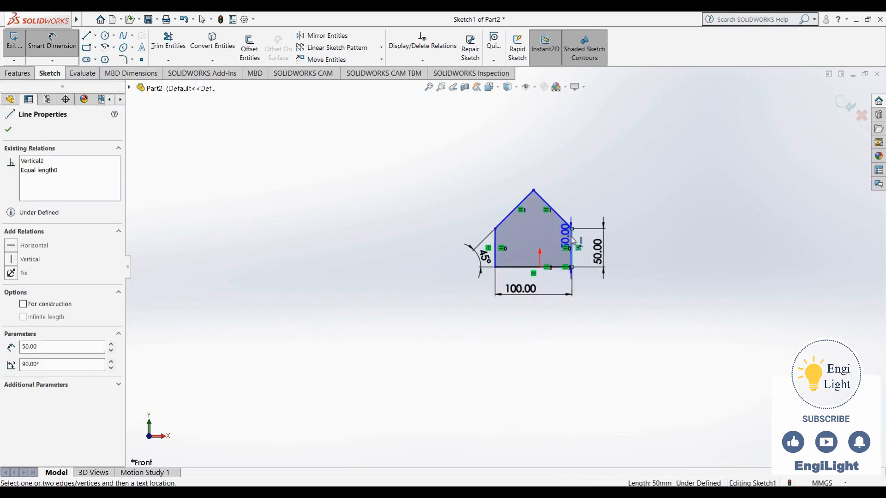
pyautogui.click(539, 268)
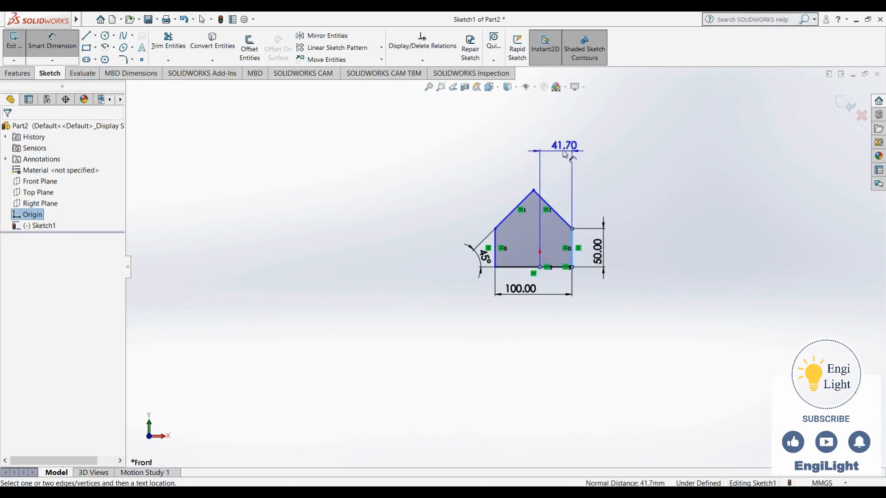
pyautogui.click(564, 152)
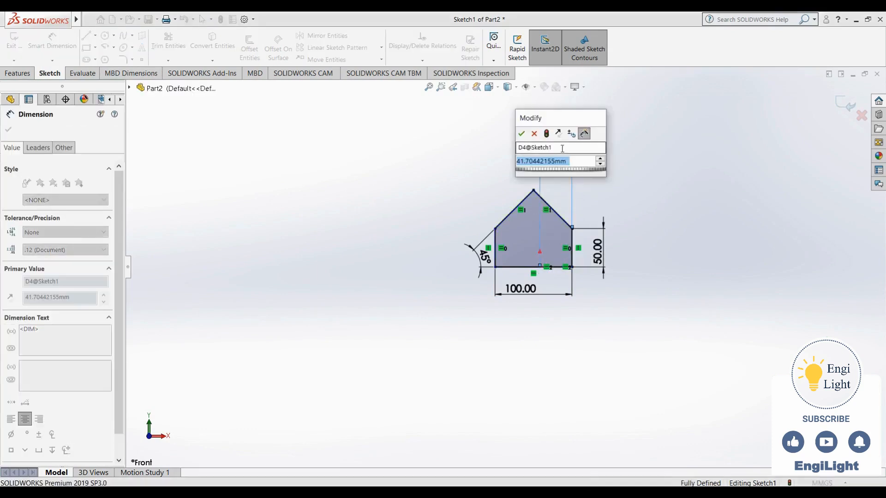
pyautogui.write('50')
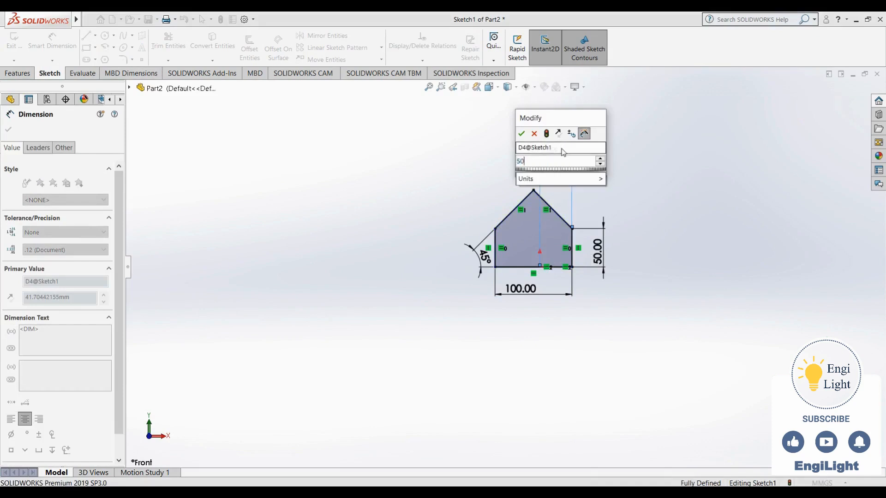
pyautogui.press('Return')
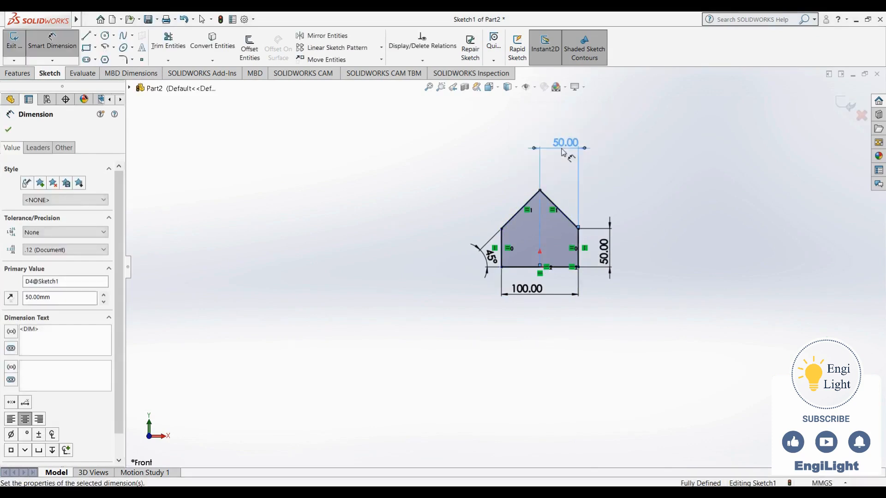
pyautogui.press('Escape')
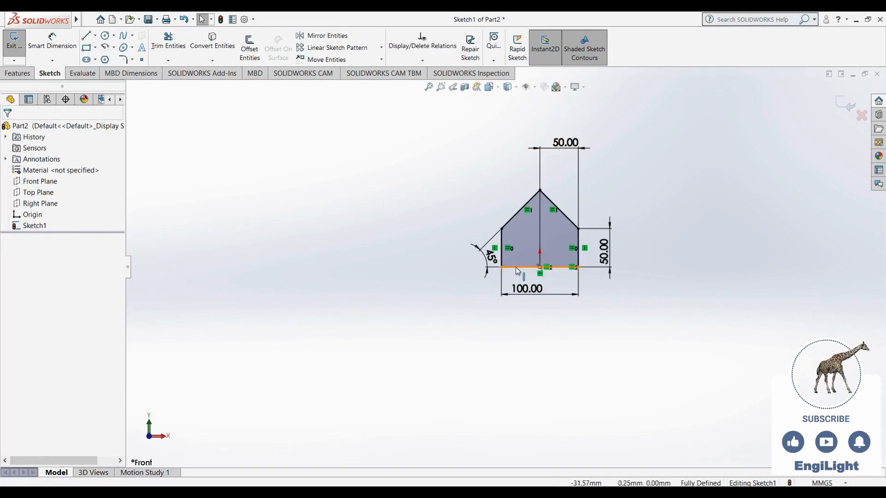
# Step: Undo the last value change of the dimension between the right vertical edge and the origin
pyautogui.hotkey('ctrl', 'z')
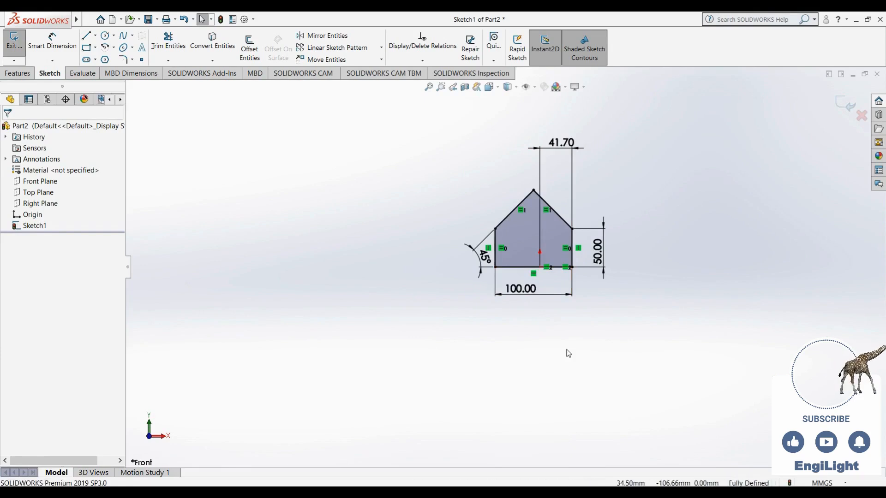
# Step: Undo the lower-right corner's distance dimension, the profile's horizontal slide and its horizontal relation to the origin
pyautogui.hotkey('ctrl', 'z')
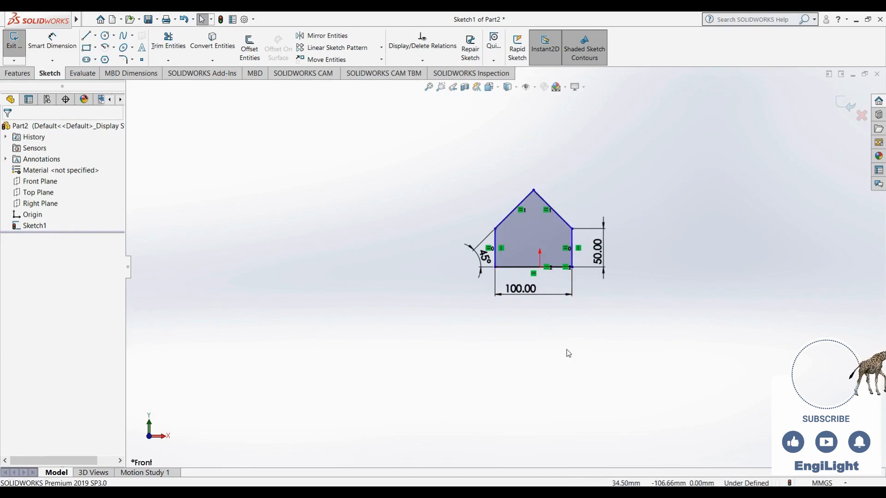
pyautogui.hotkey('ctrl', 'z')
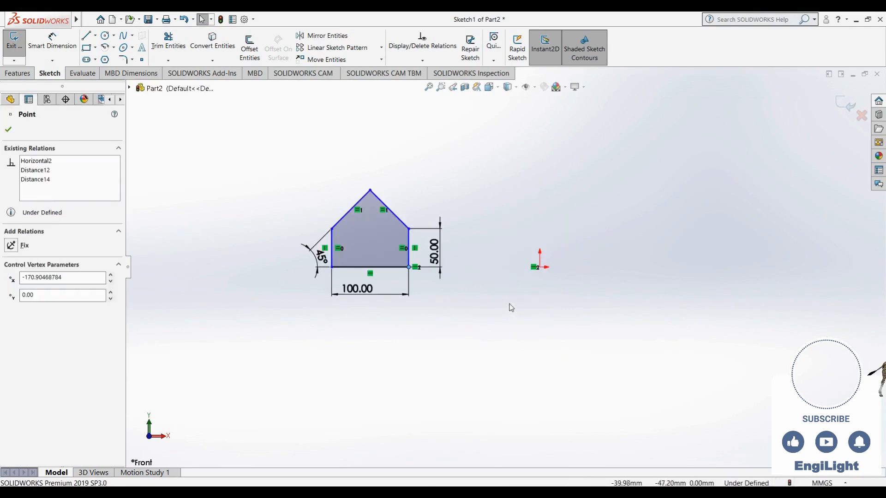
pyautogui.hotkey('ctrl', 'z')
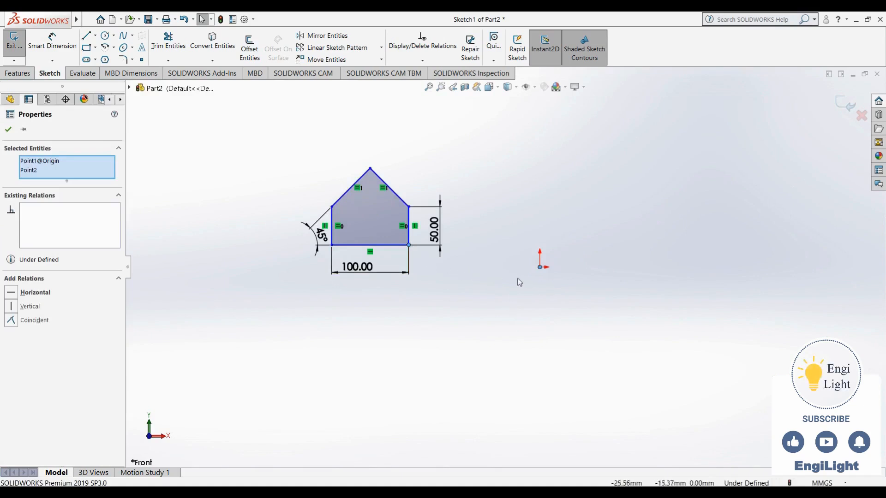
# Step: Move the profile down by its lower-right corner until its base is about 107 mm below the origin
pyautogui.click(485, 281)
pyautogui.moveTo(409, 246); pyautogui.dragTo(411, 349)
pyautogui.click(451, 379)
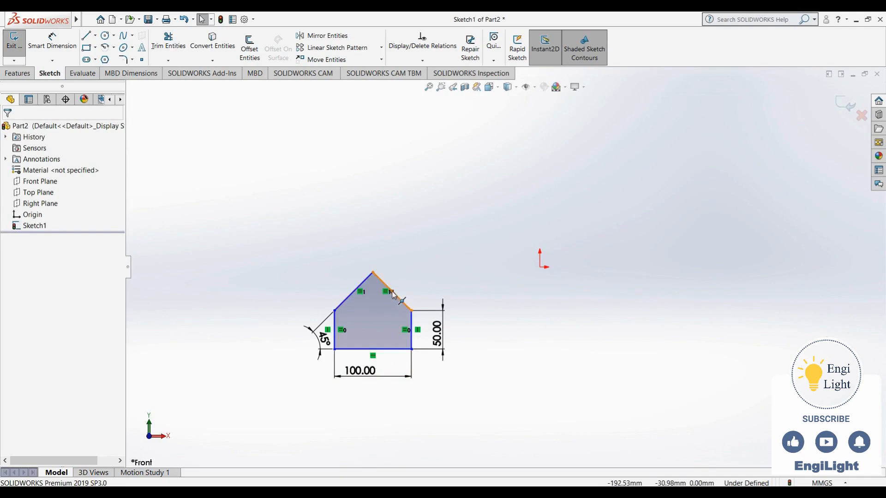
# Step: Add a coincident relation between the midpoint of the profile's bottom line and the origin
pyautogui.click(372, 350)
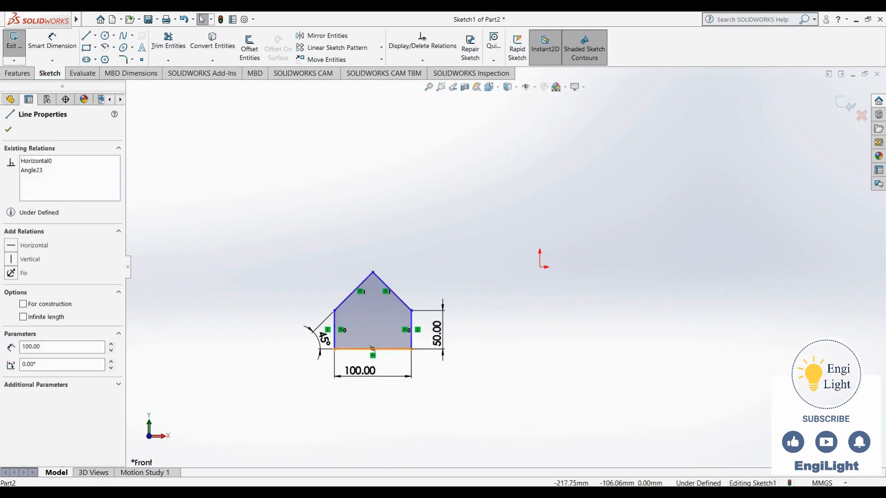
pyautogui.keyDown('ctrl'); pyautogui.click(540, 267); pyautogui.keyUp('ctrl')
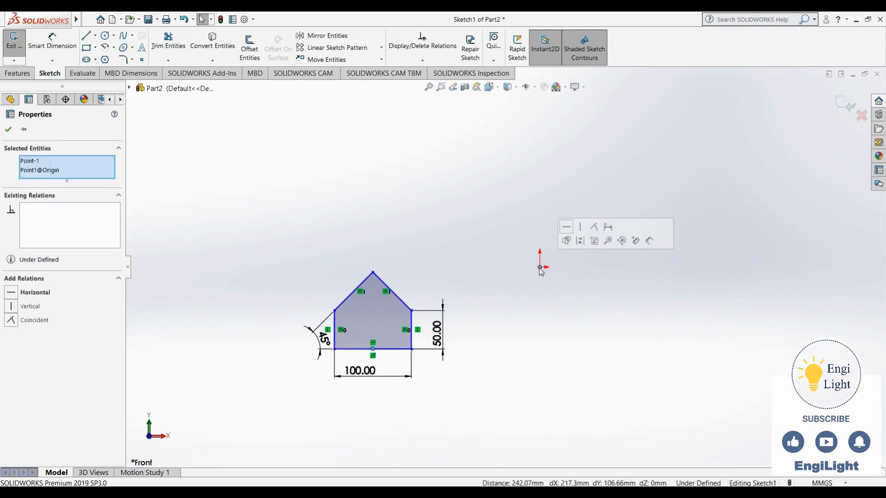
pyautogui.click(592, 229)
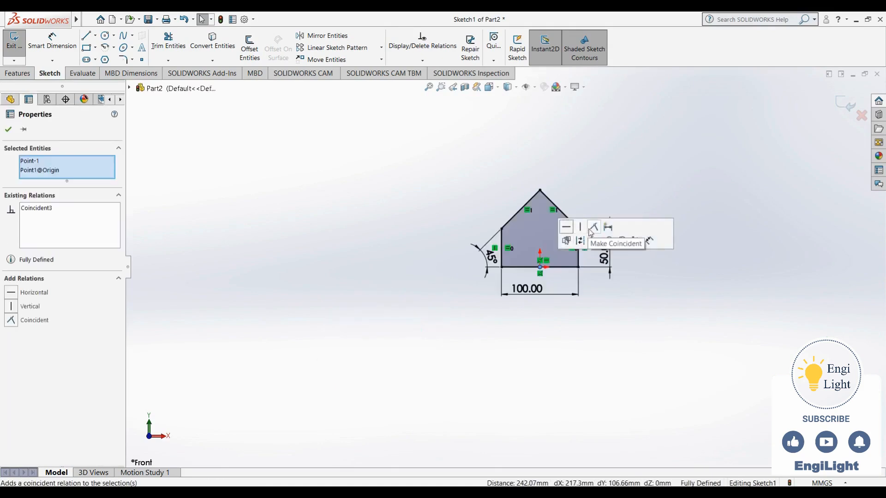
pyautogui.click(623, 318)
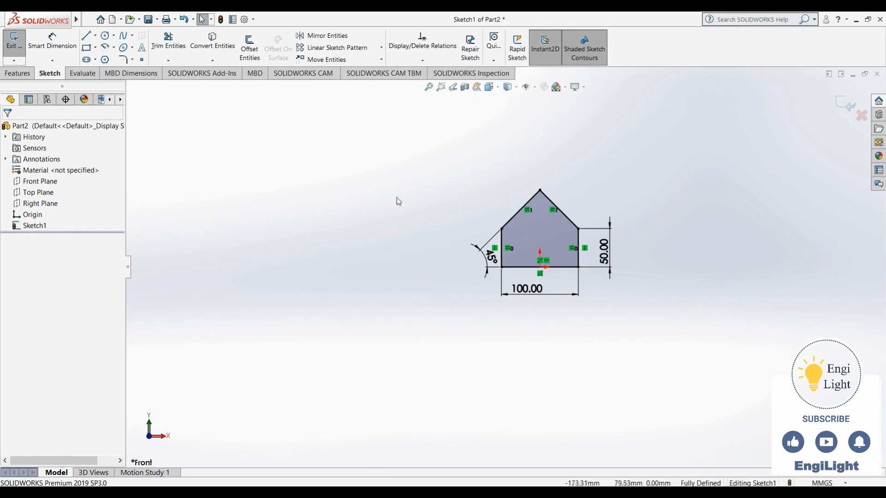
# Step: Add a redundant length dimension to the left vertical edge, leaving it as a driving dimension
pyautogui.click(52, 40)
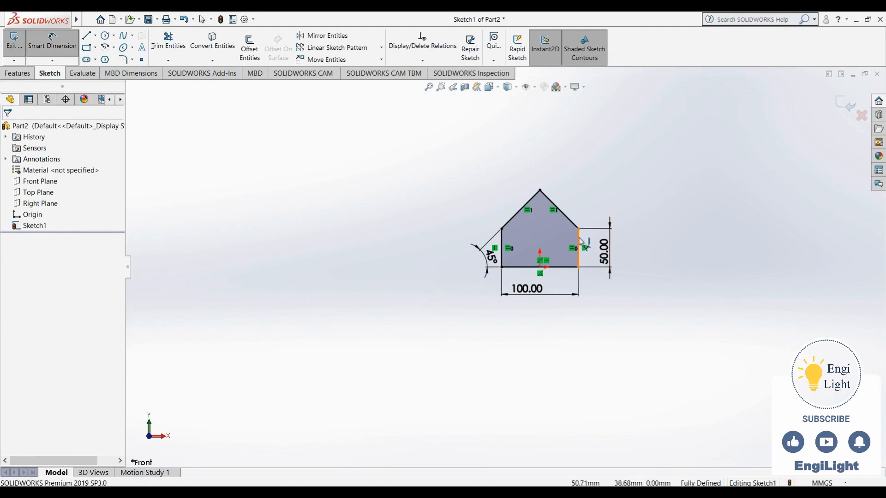
pyautogui.click(503, 243)
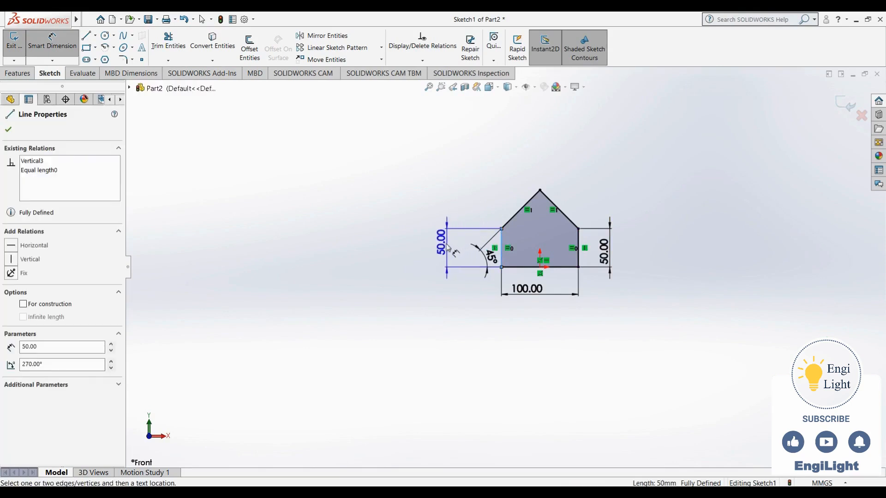
pyautogui.click(447, 247)
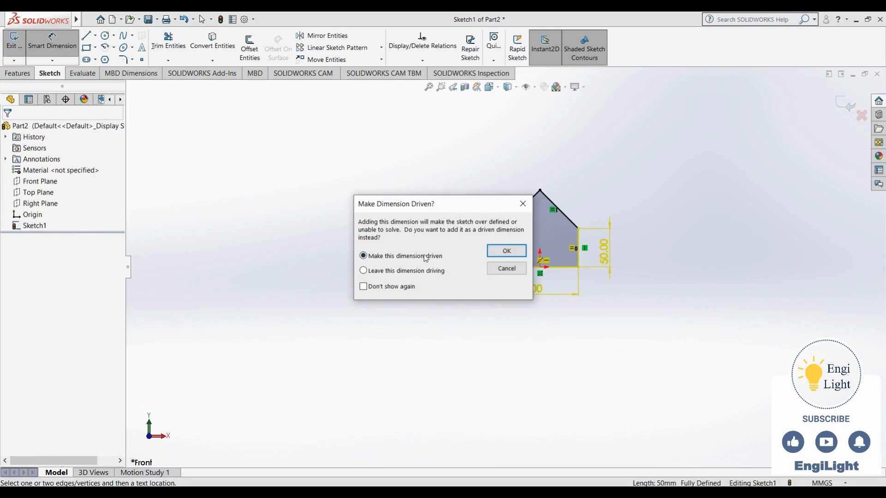
pyautogui.click(400, 272)
pyautogui.click(506, 250)
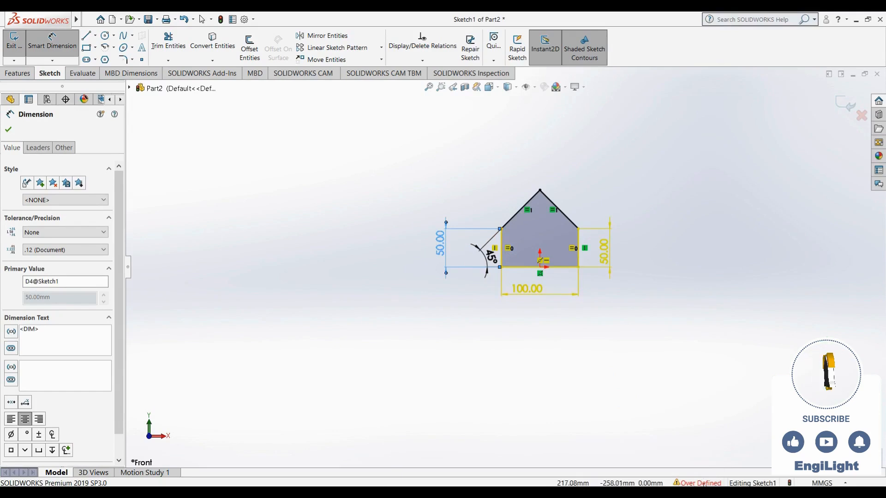
pyautogui.press('Escape')
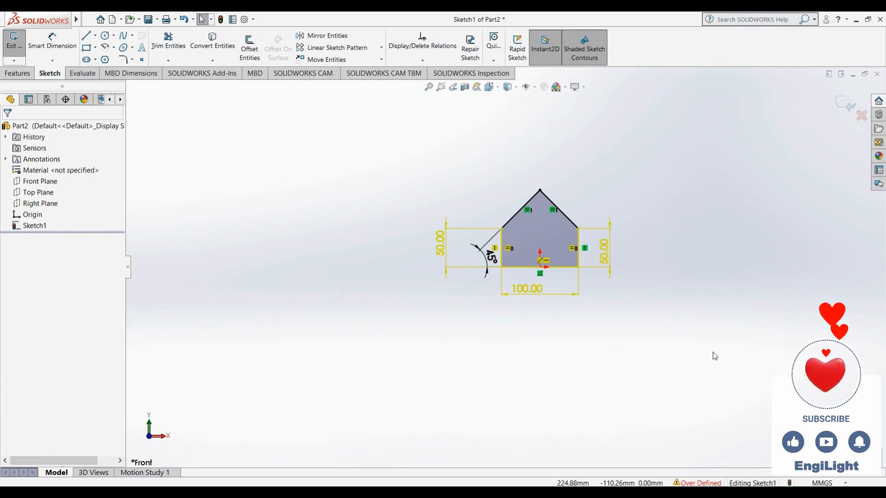
# Step: Diagnose the over-defined sketch with SketchXpert and accept the solution that deletes the left vertical edge's dimension
pyautogui.click(708, 483)
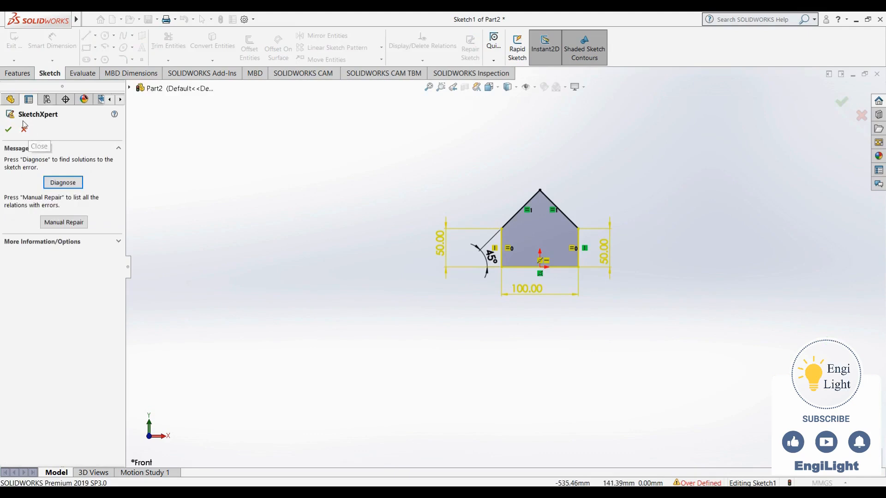
pyautogui.click(61, 184)
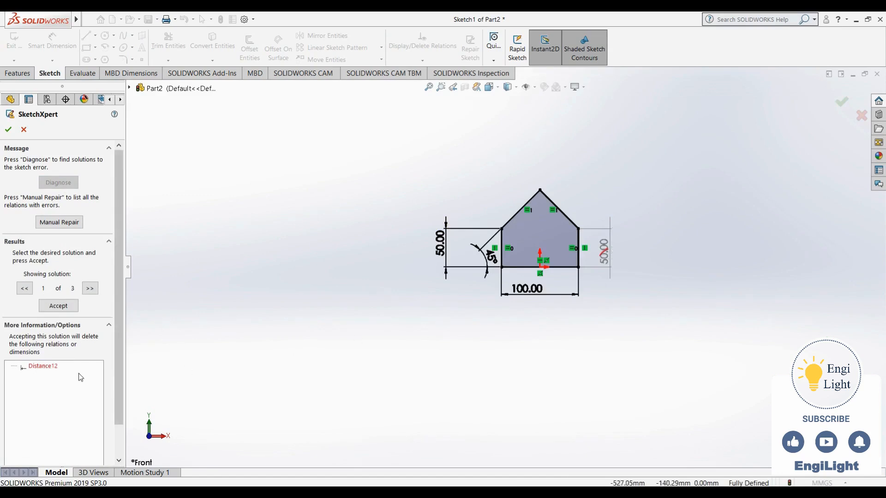
pyautogui.click(90, 288)
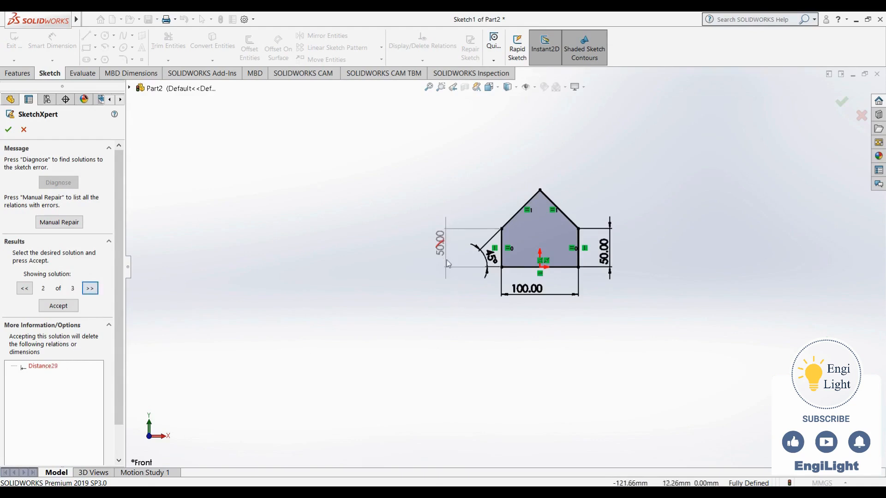
pyautogui.click(90, 288)
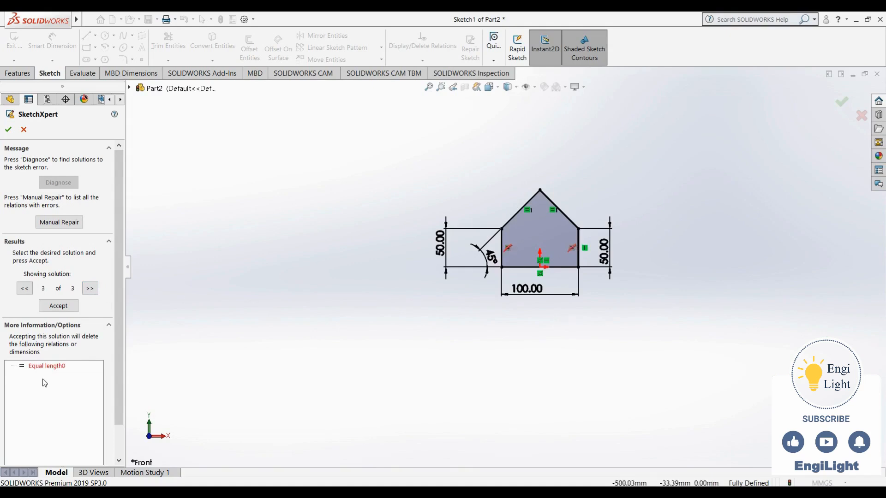
pyautogui.click(25, 289)
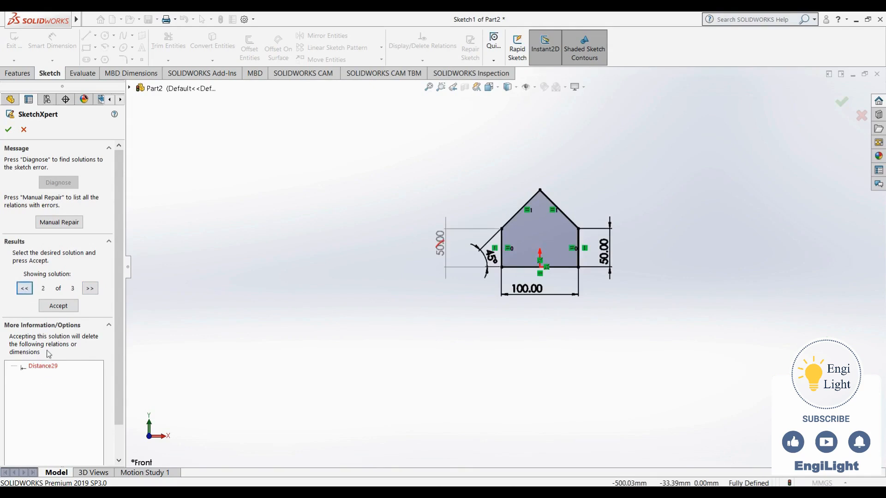
pyautogui.click(58, 307)
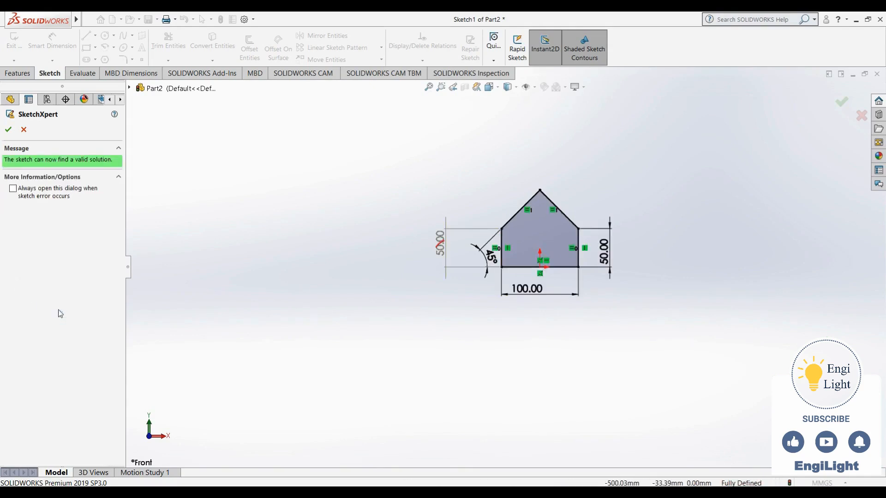
pyautogui.click(9, 129)
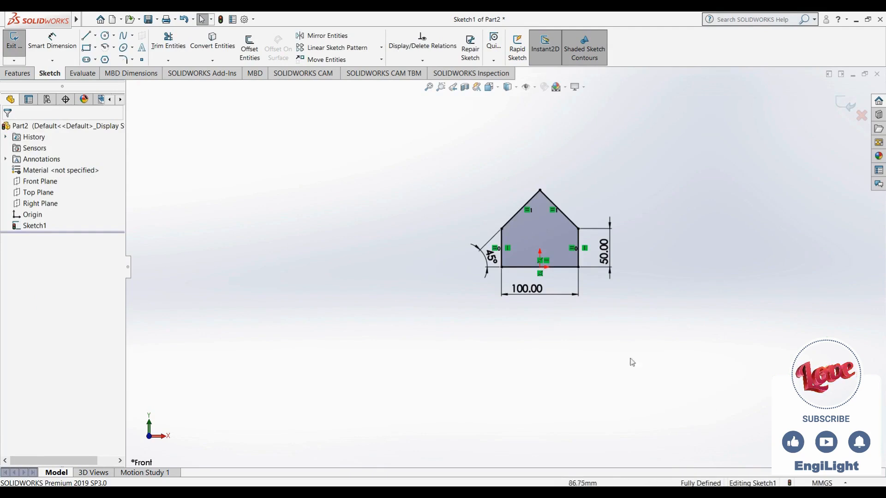
# Step: Delete the length dimension of the profile's right vertical edge
pyautogui.doubleClick(606, 272)
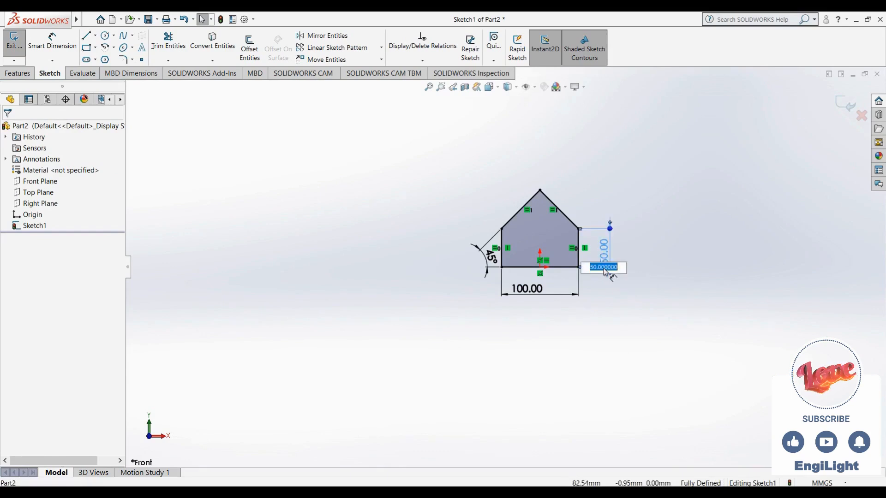
pyautogui.press('Return')
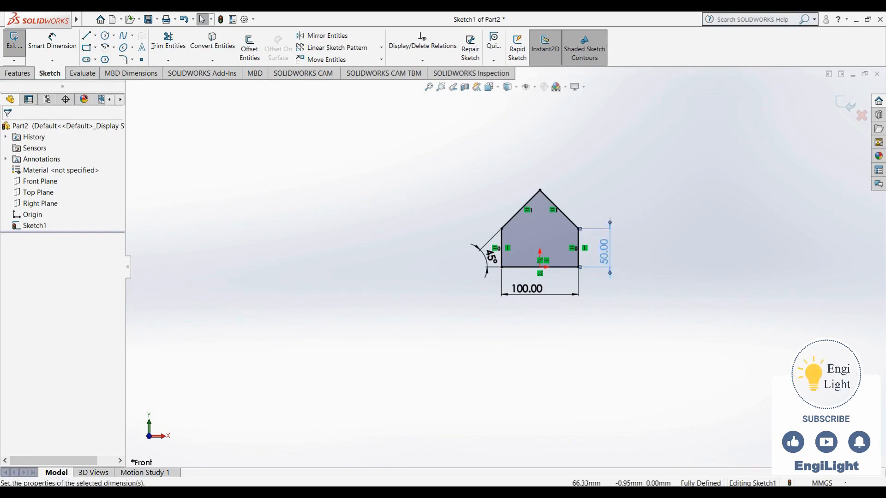
pyautogui.press('Delete')
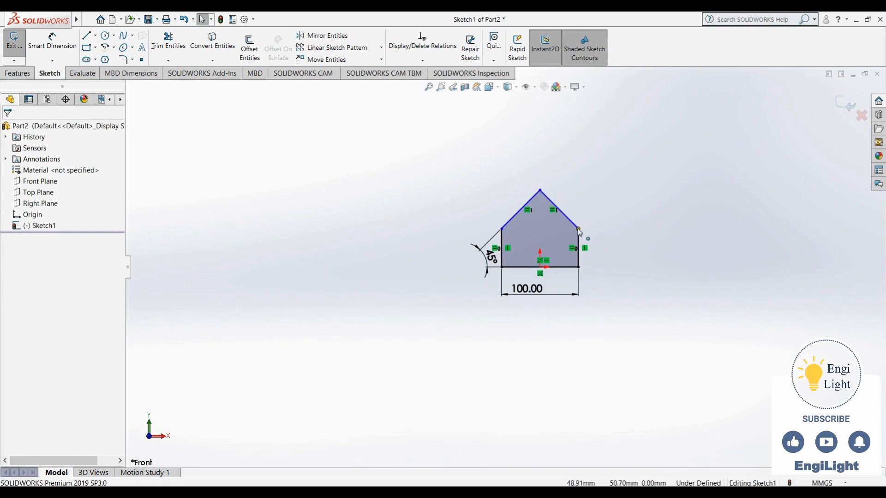
# Step: Stretch the profile vertically by its roof apex and upper-right corner, ending with side edges about 89 mm tall
pyautogui.moveTo(578, 230)
pyautogui.mouseDown()
pyautogui.moveTo(595, 198)
pyautogui.moveTo(602, 227)
pyautogui.moveTo(613, 199)
pyautogui.moveTo(593, 184)
pyautogui.moveTo(559, 219)
pyautogui.moveTo(574, 225)
pyautogui.moveTo(576, 205)
pyautogui.moveTo(589, 231)
pyautogui.moveTo(582, 239)
pyautogui.moveTo(573, 210)
pyautogui.moveTo(570, 228)
pyautogui.moveTo(565, 213)
pyautogui.moveTo(568, 237)
pyautogui.moveTo(566, 221)
pyautogui.mouseUp()
pyautogui.click(572, 172)
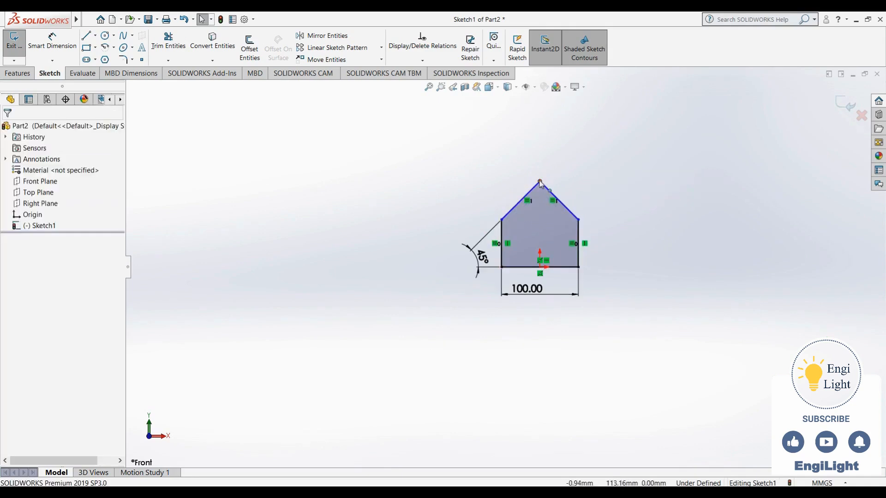
pyautogui.click(540, 181)
pyautogui.moveTo(541, 181)
pyautogui.mouseDown()
pyautogui.moveTo(543, 147)
pyautogui.moveTo(588, 170)
pyautogui.moveTo(585, 183)
pyautogui.moveTo(583, 166)
pyautogui.mouseUp()
pyautogui.click(552, 159)
pyautogui.click(540, 162)
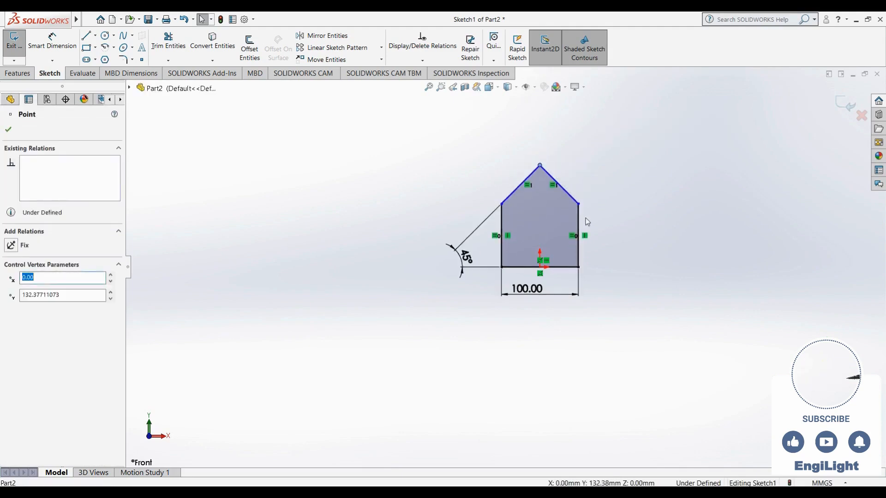
pyautogui.click(547, 149)
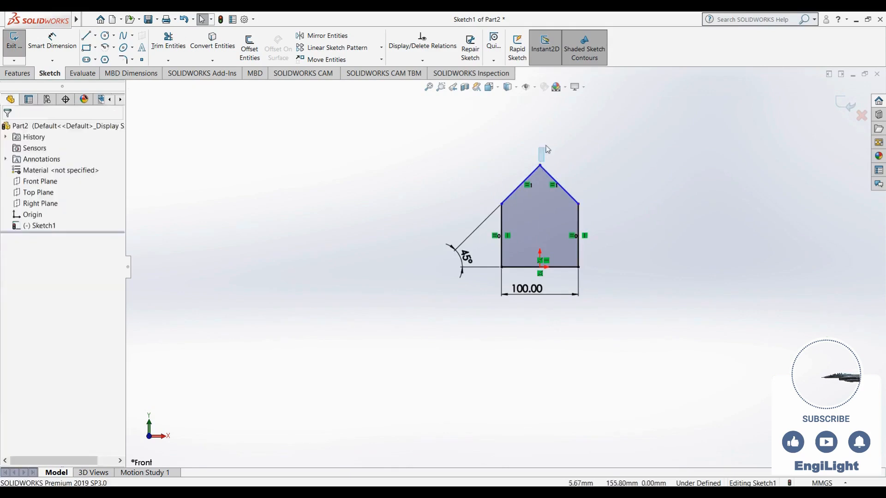
pyautogui.moveTo(540, 164)
pyautogui.mouseDown()
pyautogui.moveTo(549, 155)
pyautogui.moveTo(553, 172)
pyautogui.moveTo(552, 160)
pyautogui.mouseUp()
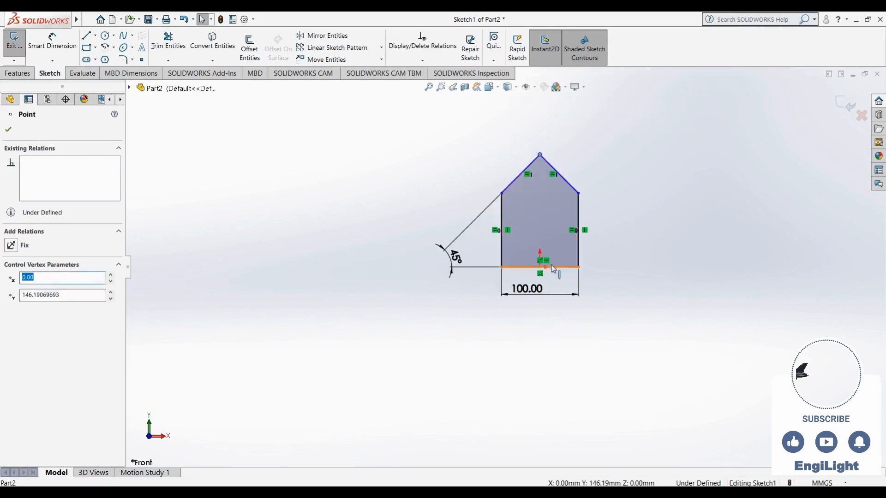
pyautogui.moveTo(542, 169)
pyautogui.mouseDown()
pyautogui.moveTo(542, 200)
pyautogui.moveTo(542, 154)
pyautogui.moveTo(540, 173)
pyautogui.mouseUp()
pyautogui.click(546, 136)
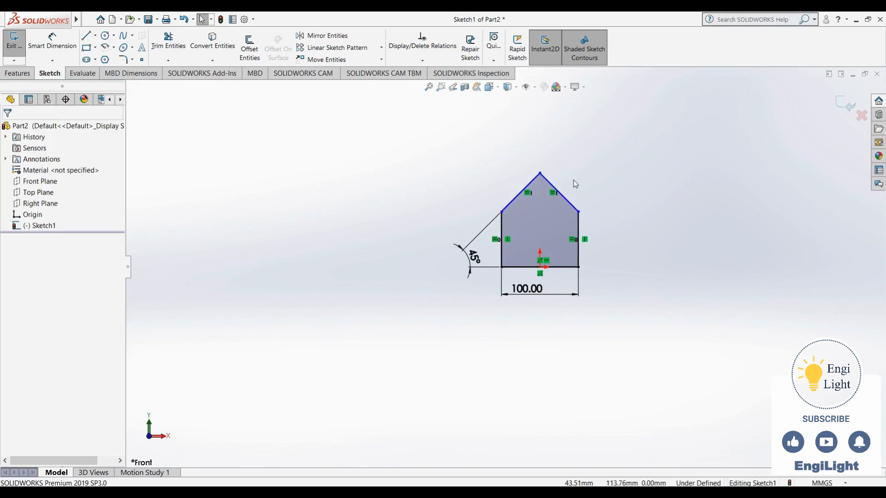
pyautogui.moveTo(578, 211); pyautogui.dragTo(549, 203)
pyautogui.click(607, 229)
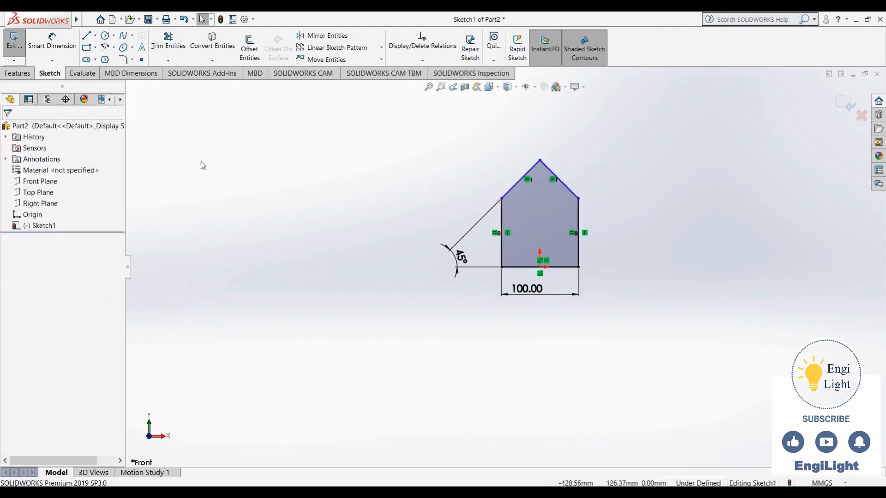
# Step: Dimension the length of the profile's right vertical edge as 50 mm
pyautogui.click(53, 43)
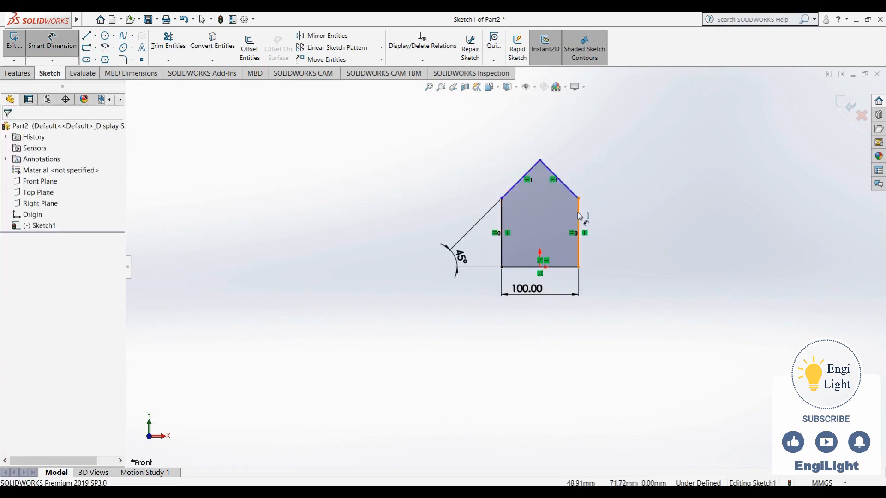
pyautogui.click(579, 217)
pyautogui.click(617, 240)
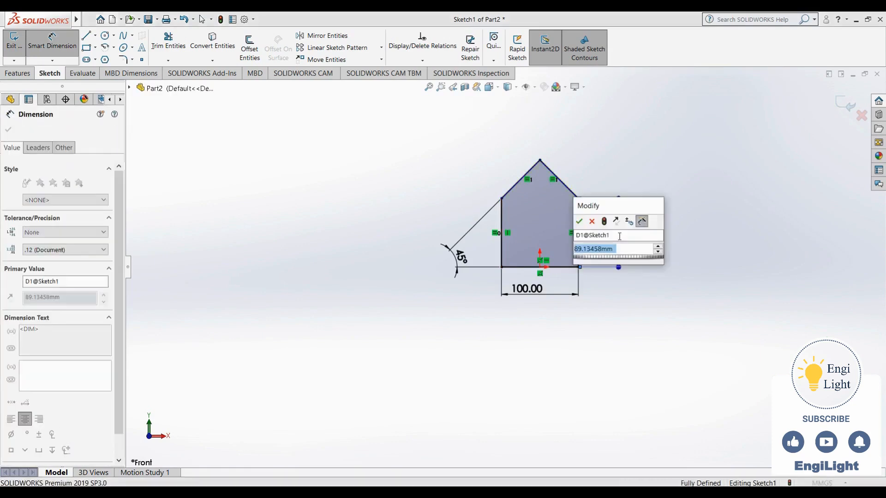
pyautogui.write('50')
pyautogui.press('Return')
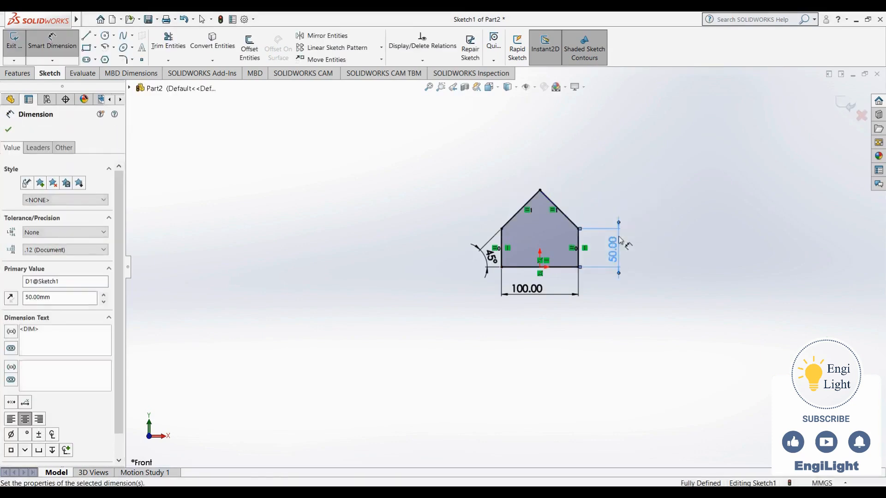
pyautogui.press('Escape')
# Step: Delete the newly added 50 mm dimension beside the right vertical edge
pyautogui.moveTo(642, 204); pyautogui.dragTo(604, 307)
pyautogui.press('Delete')
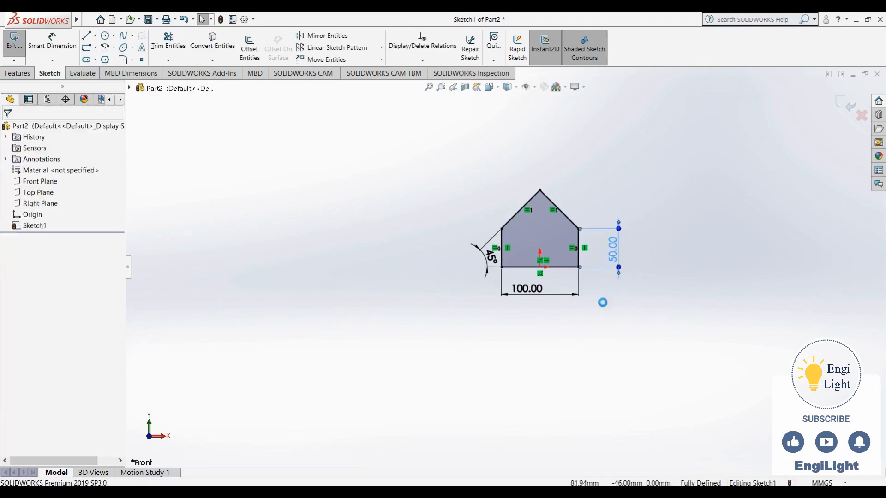
pyautogui.click(62, 48)
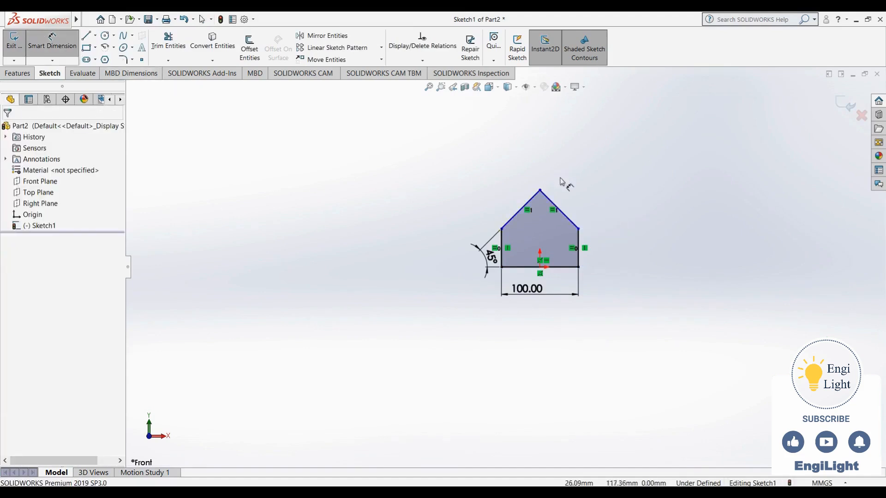
pyautogui.click(570, 223)
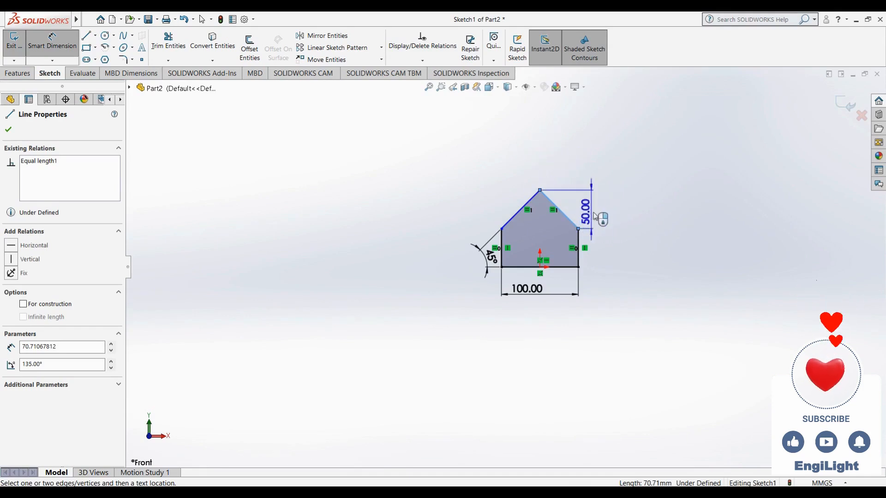
pyautogui.press('Escape')
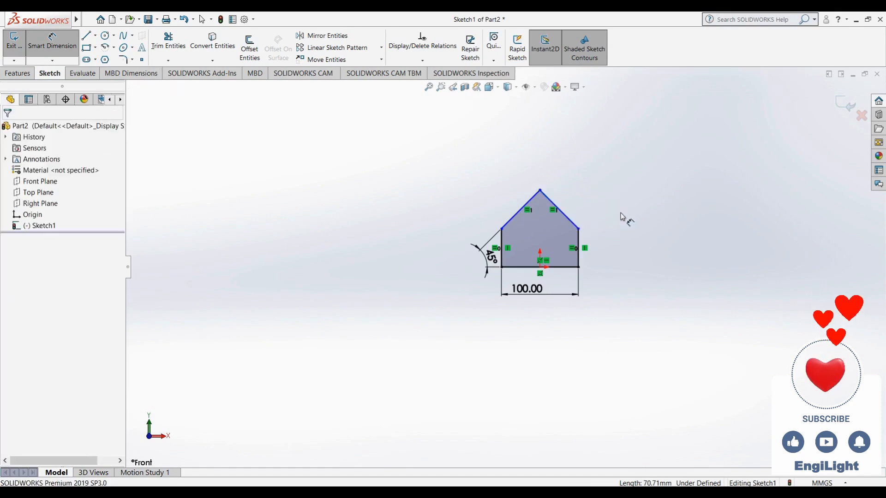
pyautogui.press('Escape')
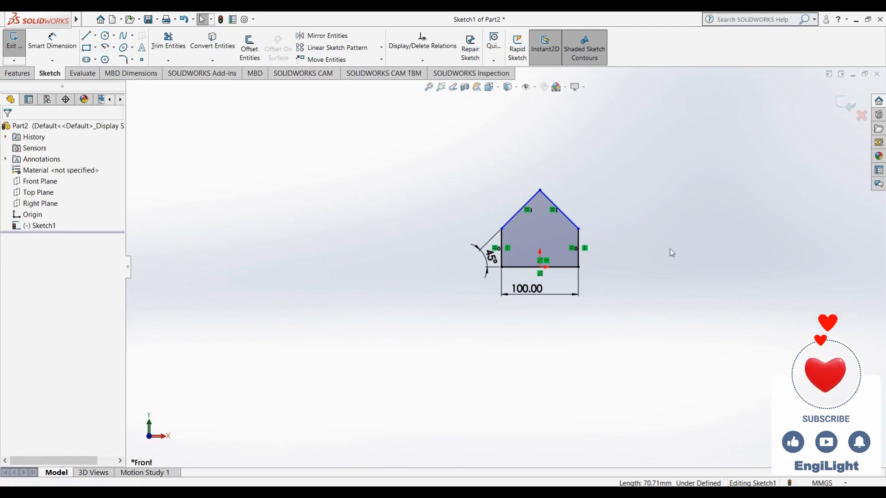
# Step: Exit the house-shaped sketch and switch to the Photos app to view the reference drawing 01.jpg
pyautogui.click(840, 106)
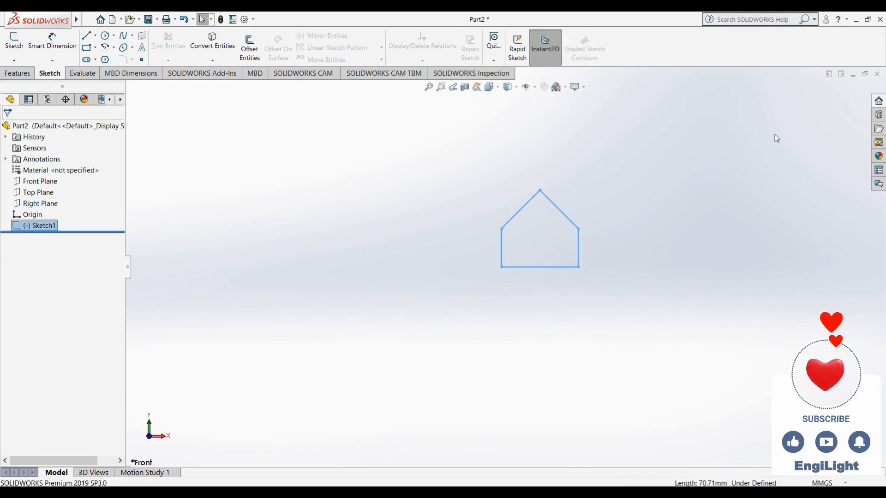
pyautogui.click(321, 264)
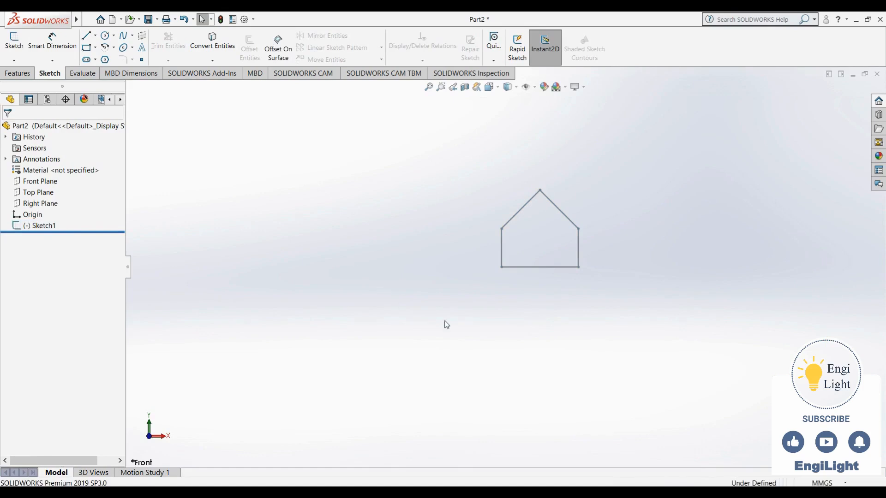
pyautogui.click(523, 493)
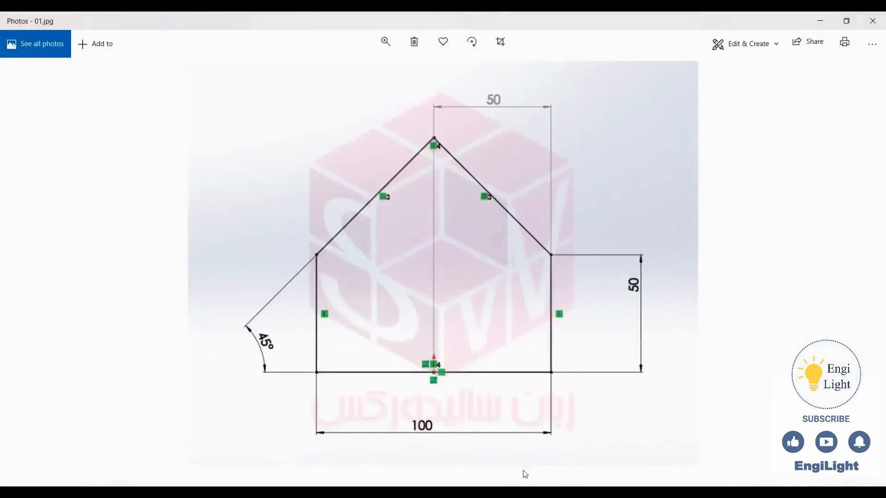